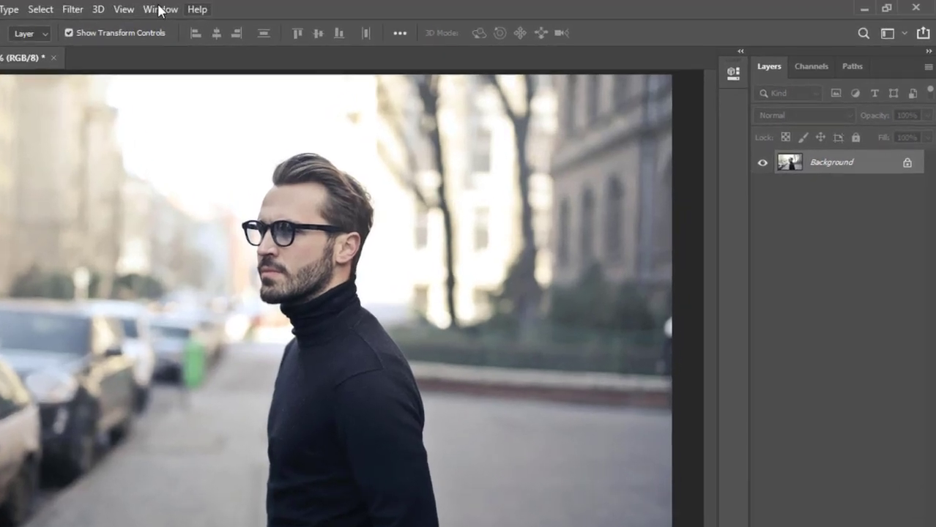
Show the Actions panel from the Window menu, then expand and collapse the Default Actions set
{"action": "left_click", "coordinate": [264, 7]}
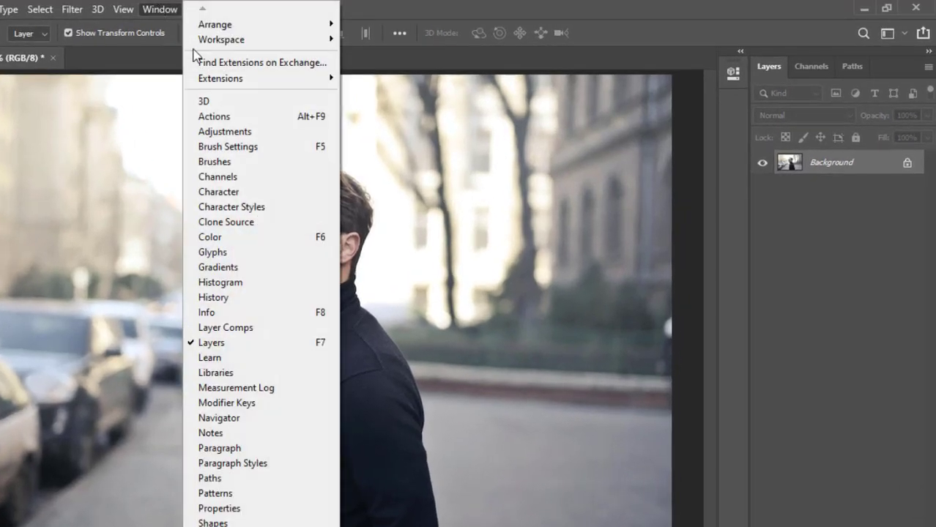
{"action": "left_click", "coordinate": [211, 117]}
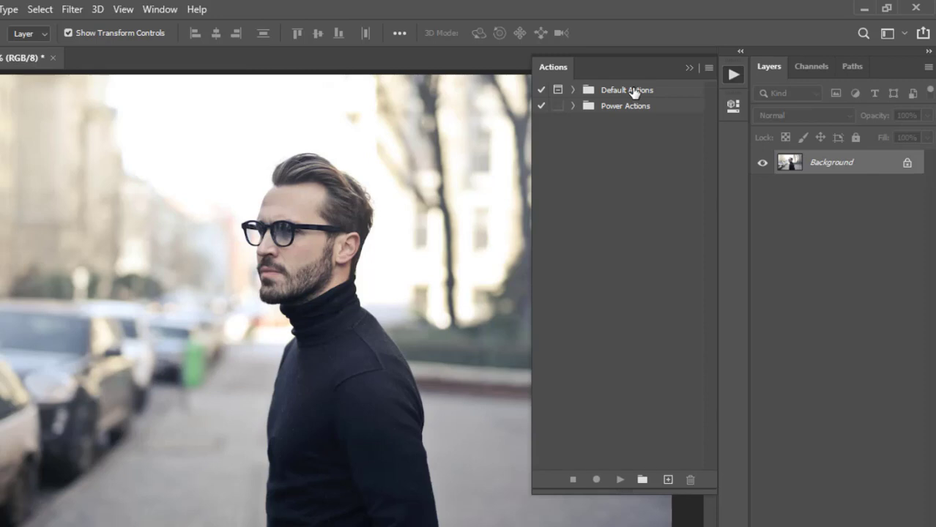
{"action": "left_click", "coordinate": [572, 89]}
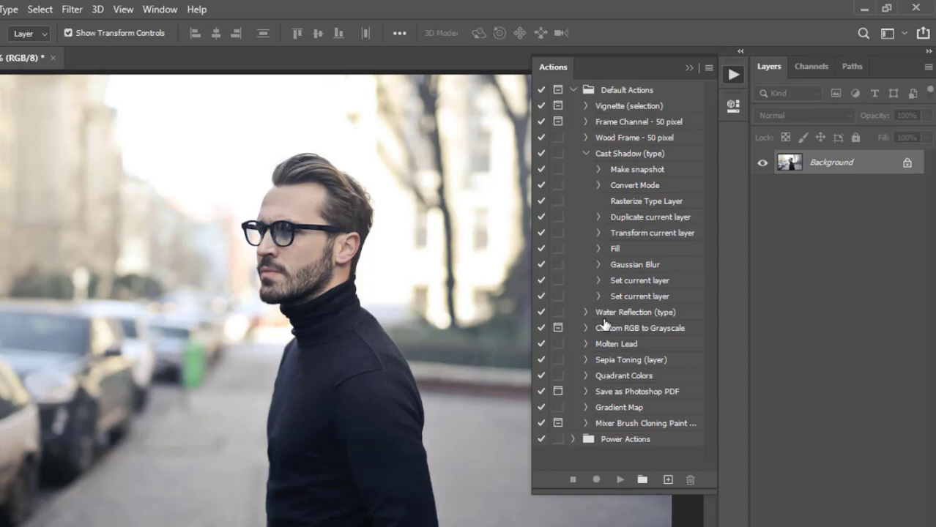
{"action": "left_click", "coordinate": [573, 90]}
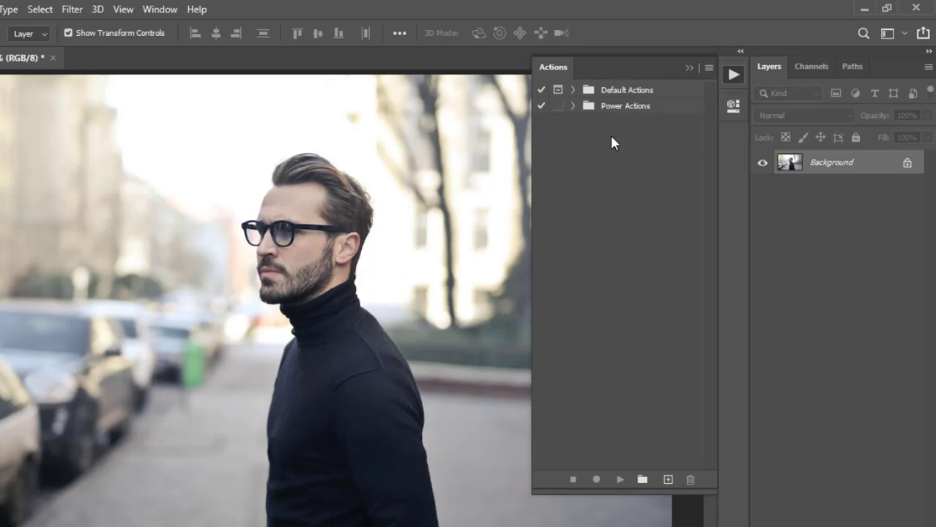
Create a new action set named 'My Actions'
{"action": "left_click", "coordinate": [642, 479]}
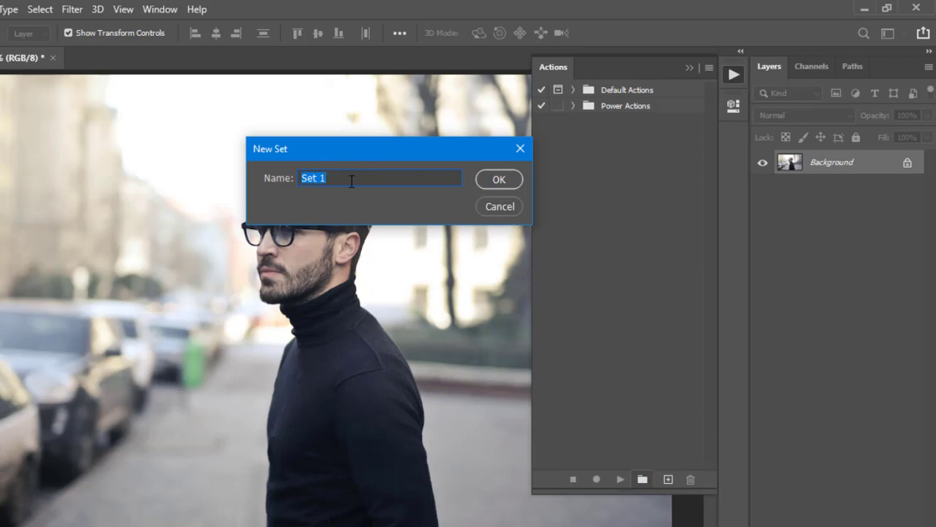
{"action": "type", "text": "My Actions"}
{"action": "left_click", "coordinate": [499, 181]}
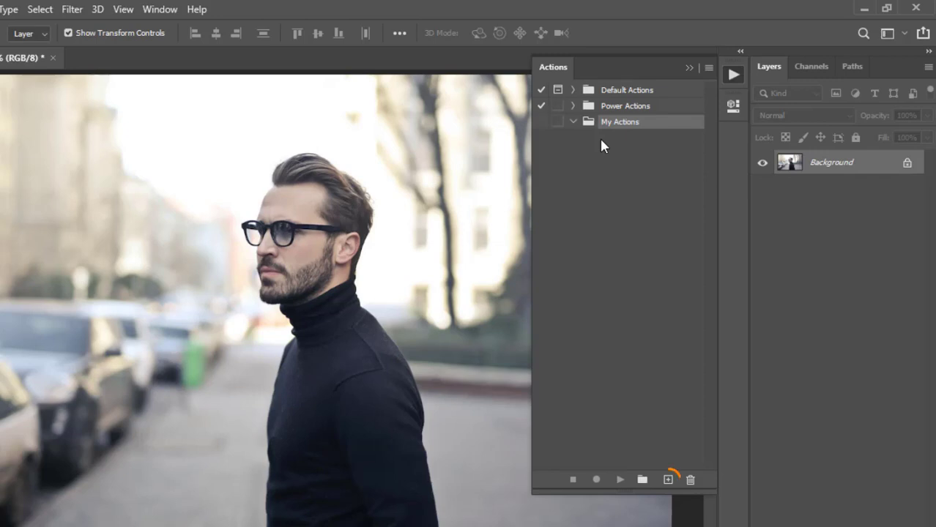
Create a 'Photo Correction' action in My Actions with no function key and start recording
{"action": "left_click", "coordinate": [668, 480]}
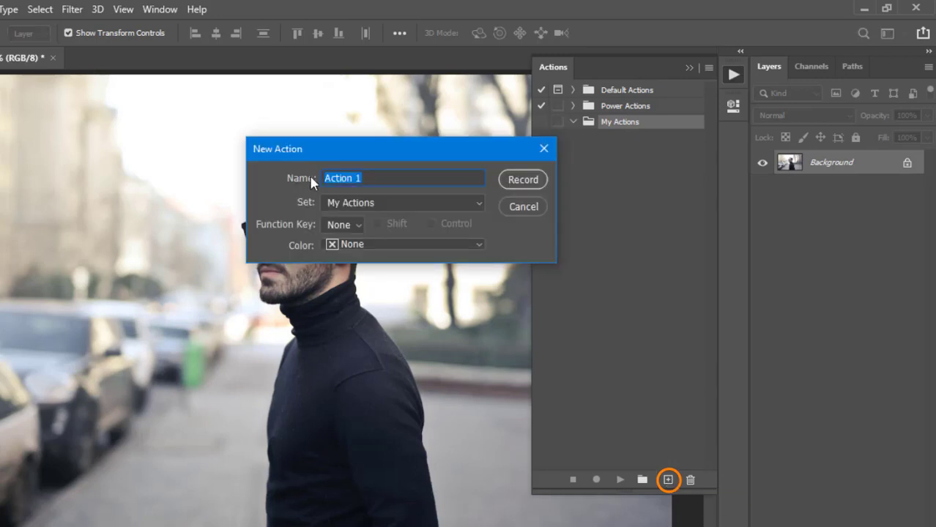
{"action": "type", "text": "Photo "}
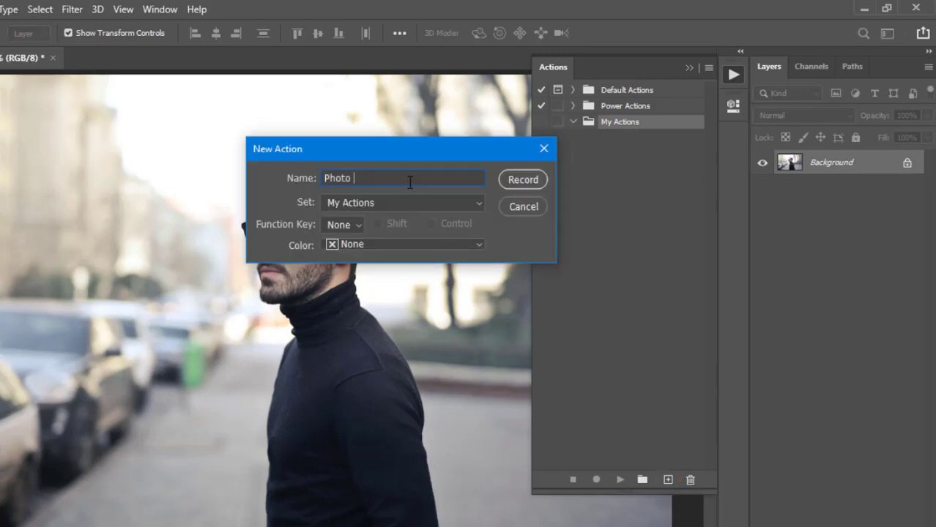
{"action": "type", "text": "Correction"}
{"action": "left_click", "coordinate": [453, 201]}
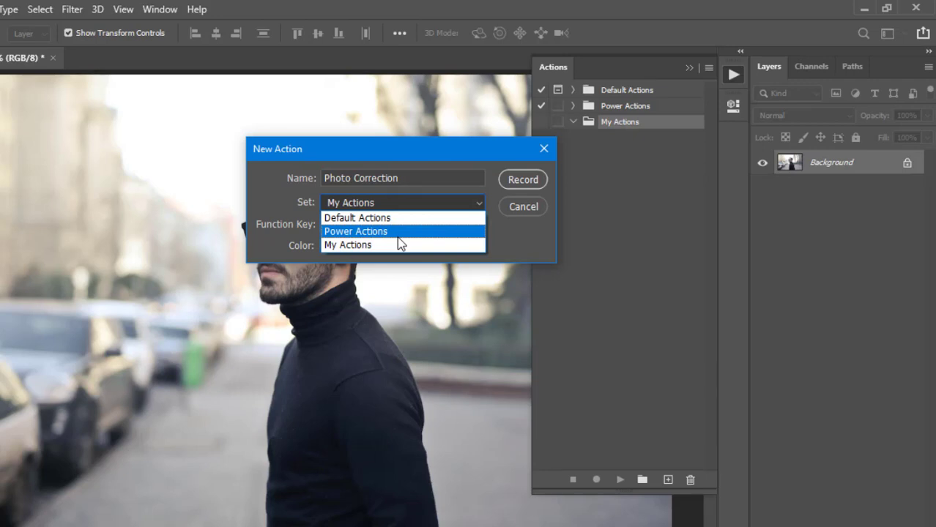
{"action": "left_click", "coordinate": [343, 246]}
{"action": "left_click", "coordinate": [350, 223]}
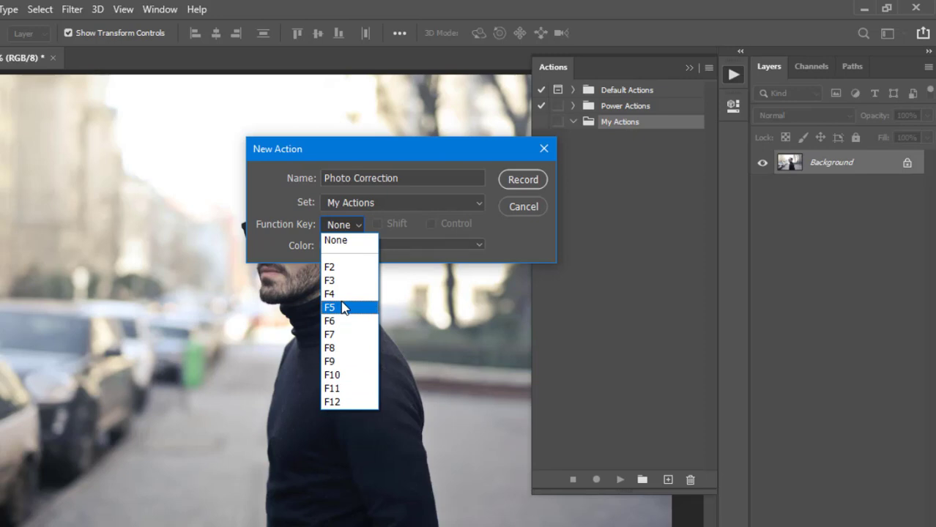
{"action": "left_click", "coordinate": [487, 235]}
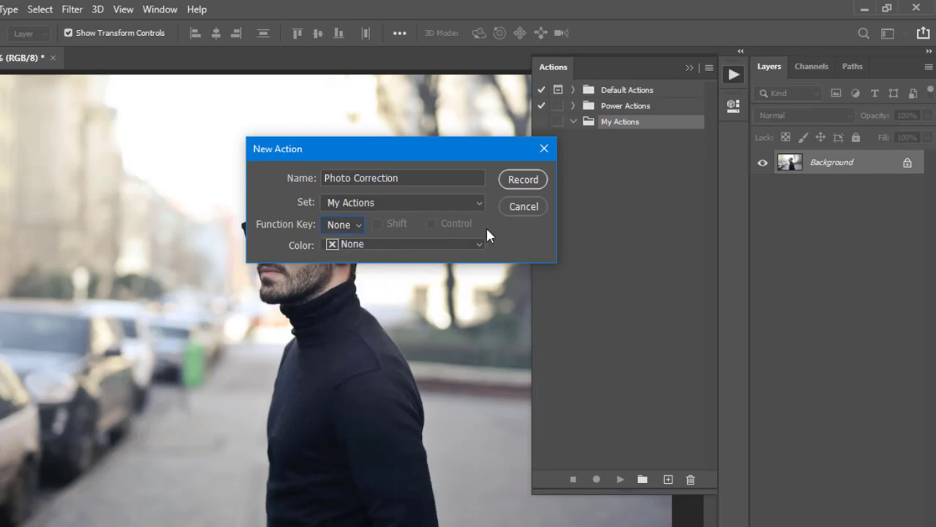
{"action": "left_click", "coordinate": [521, 180]}
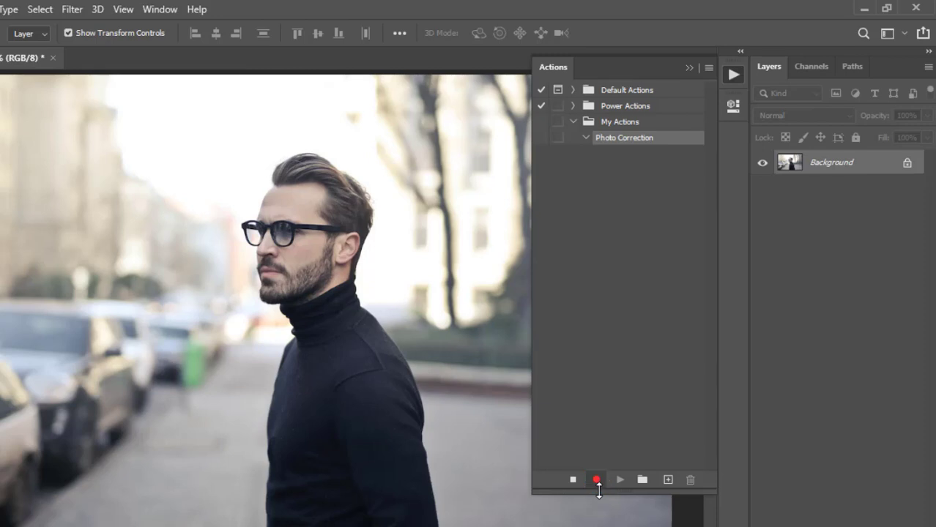
Apply Image > Auto Tone to the photo
{"action": "left_click", "coordinate": [688, 69]}
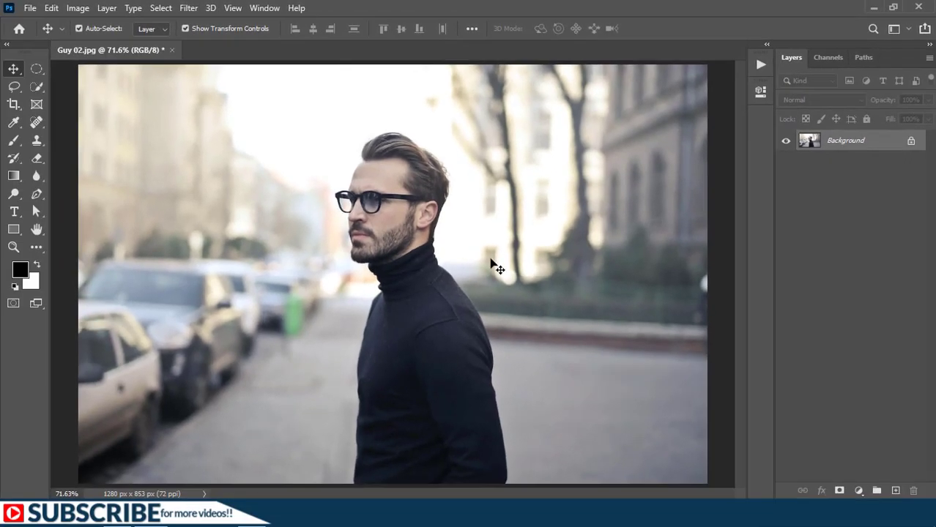
{"action": "left_click", "coordinate": [77, 9]}
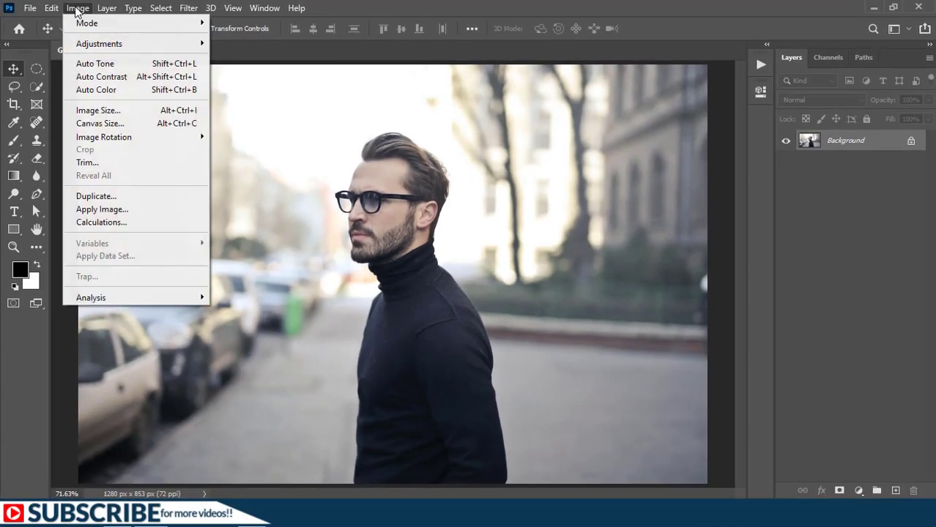
{"action": "left_click", "coordinate": [96, 63]}
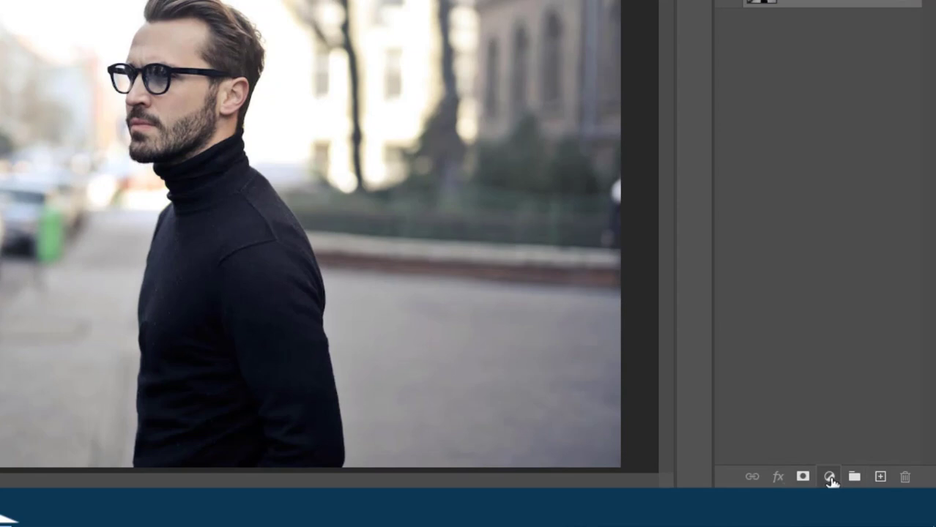
Add a Vibrance layer clipped to Background with Vibrance +62 and Saturation +58
{"action": "left_click", "coordinate": [829, 477]}
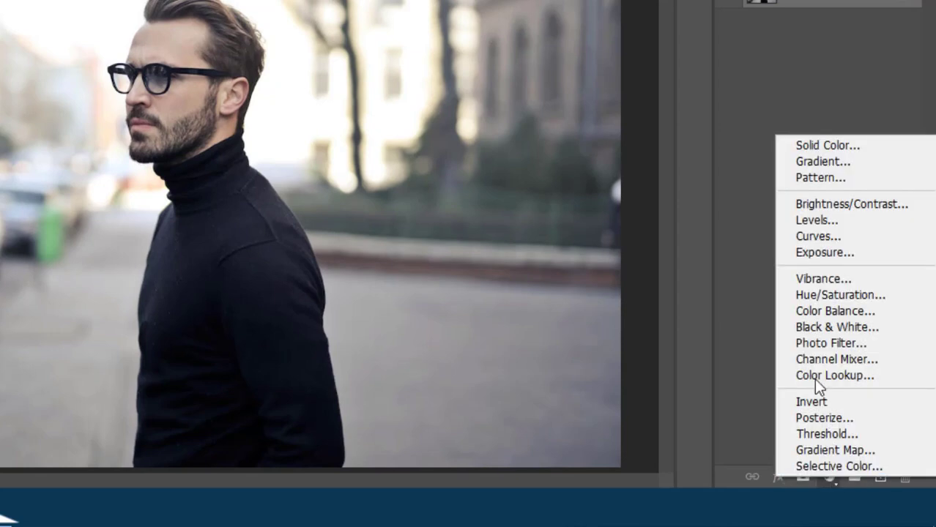
{"action": "left_click", "coordinate": [810, 279]}
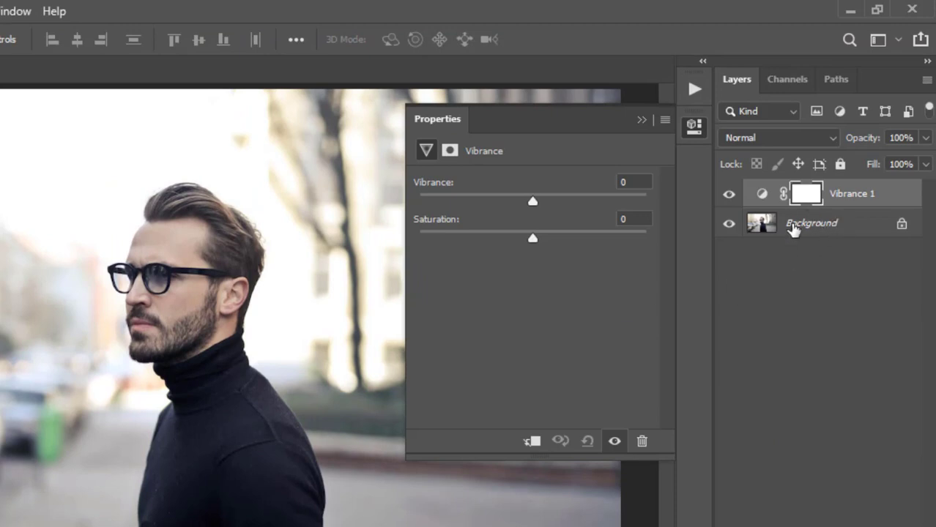
{"action": "left_click", "coordinate": [532, 441]}
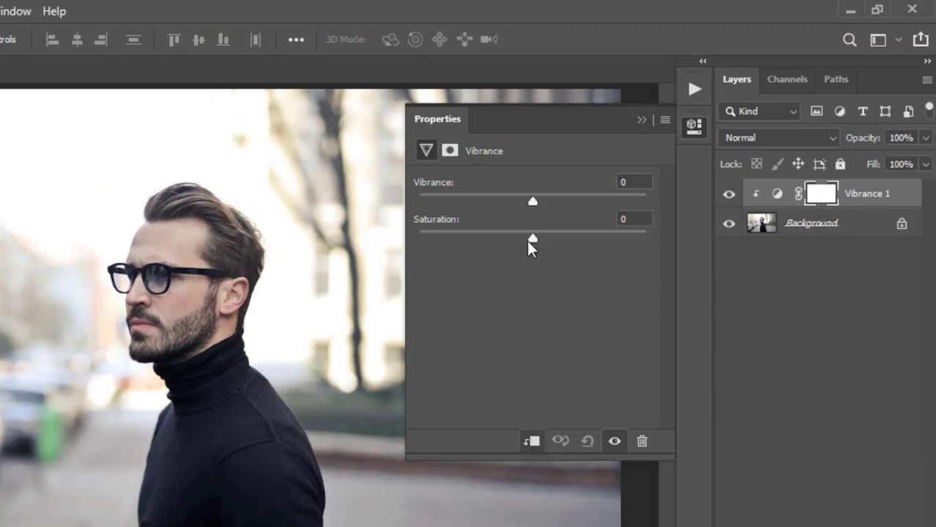
{"action": "left_click_drag", "start_coordinate": [530, 205], "coordinate": [517, 202]}
{"action": "left_click_drag", "start_coordinate": [532, 239], "coordinate": [535, 242]}
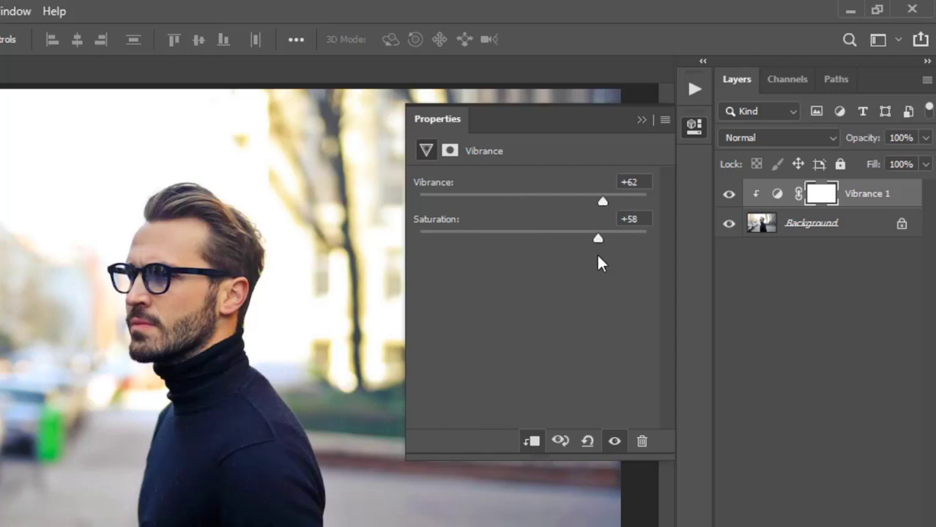
{"action": "left_click", "coordinate": [640, 120]}
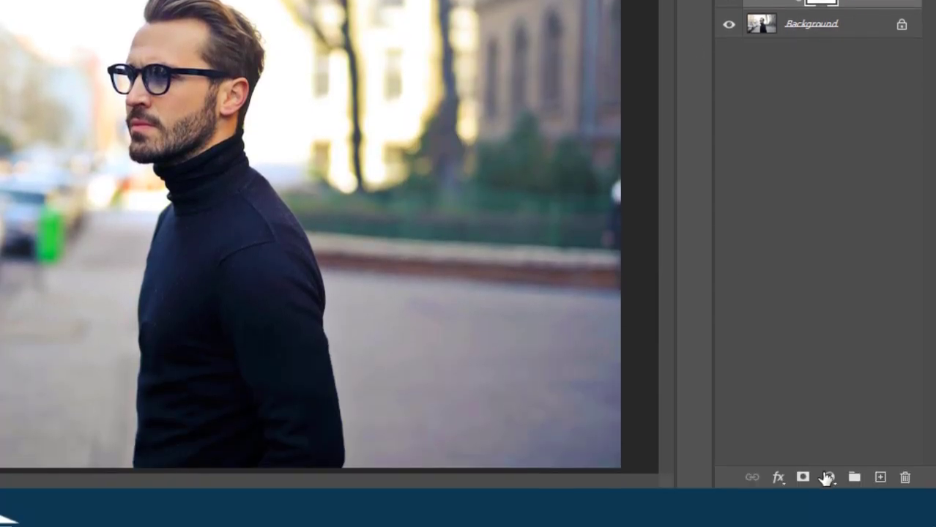
{"action": "left_click", "coordinate": [828, 476]}
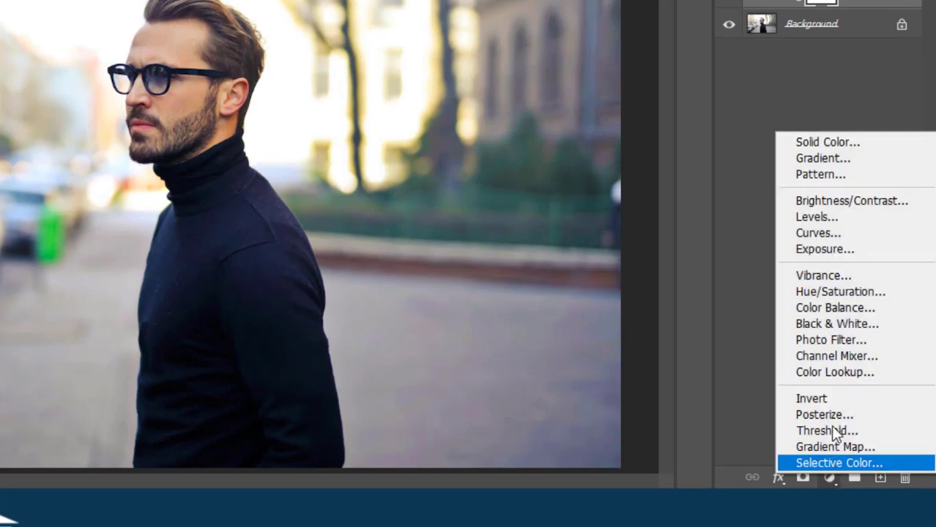
Clip the Brightness/Contrast layer to the layer below and set Brightness 16, Contrast 16
{"action": "key", "text": "Escape"}
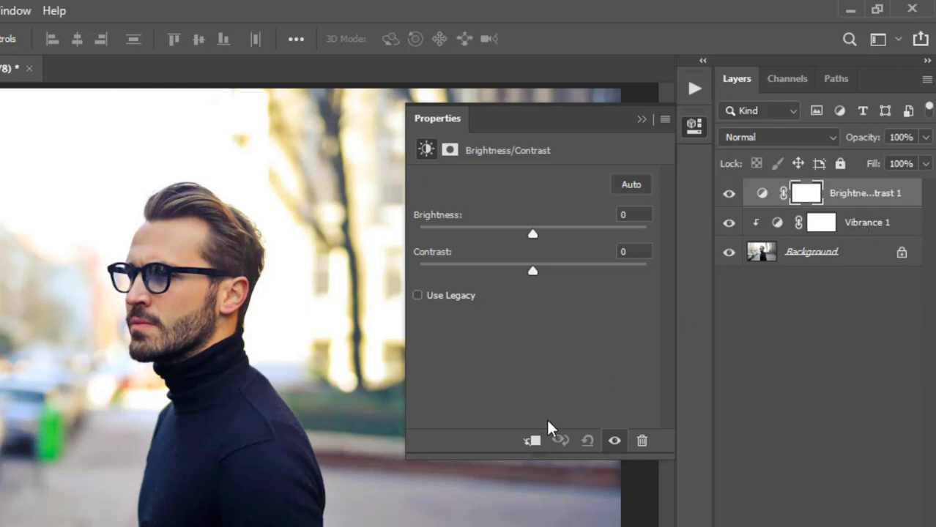
{"action": "left_click", "coordinate": [532, 440]}
{"action": "left_click_drag", "start_coordinate": [533, 234], "coordinate": [544, 230]}
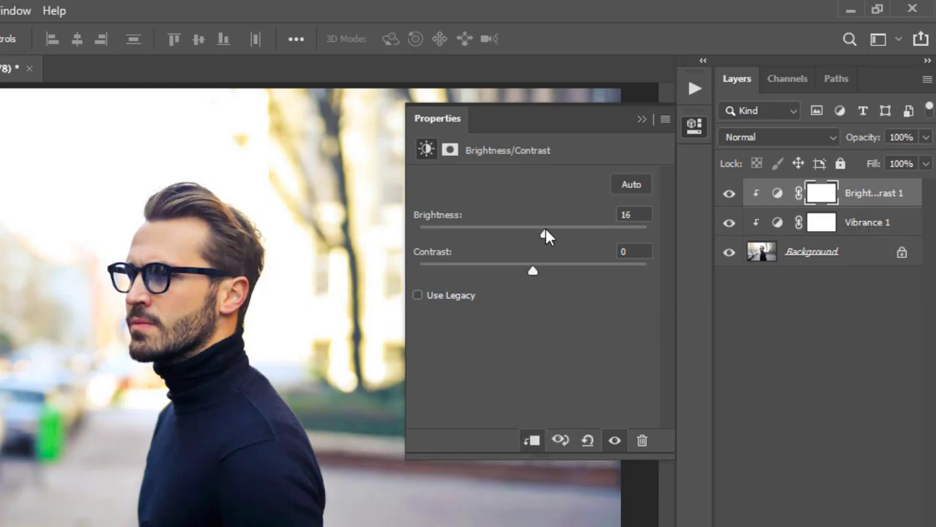
{"action": "left_click_drag", "start_coordinate": [532, 271], "coordinate": [549, 267]}
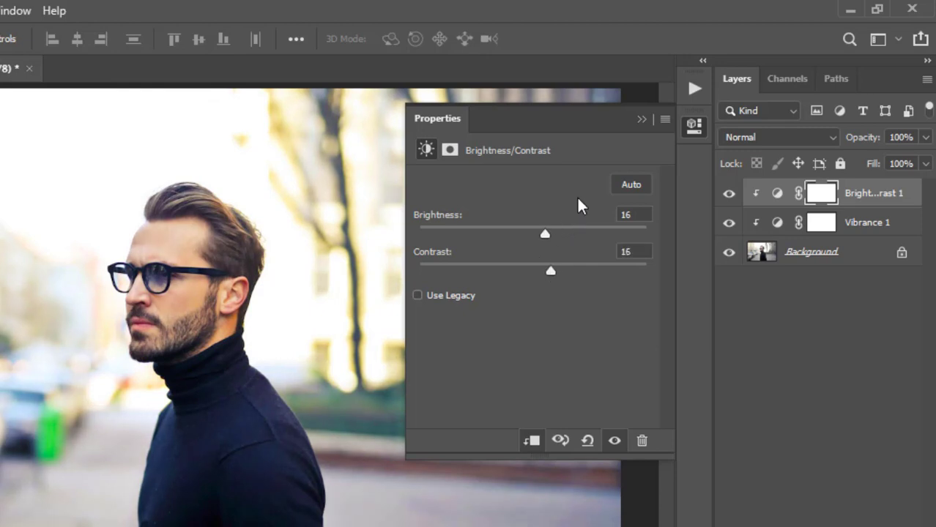
{"action": "left_click", "coordinate": [848, 258]}
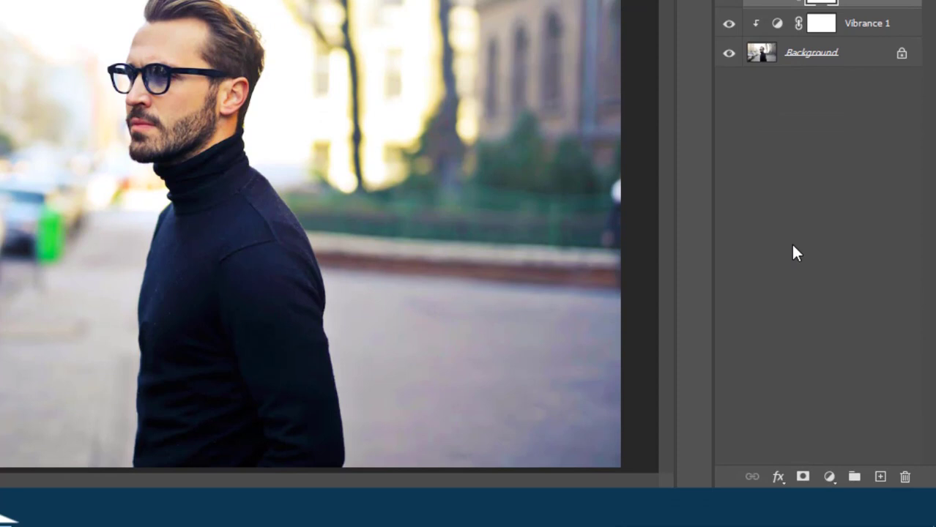
Add a blue Solid Color fill layer and set its blend mode to Overlay
{"action": "left_click", "coordinate": [829, 476]}
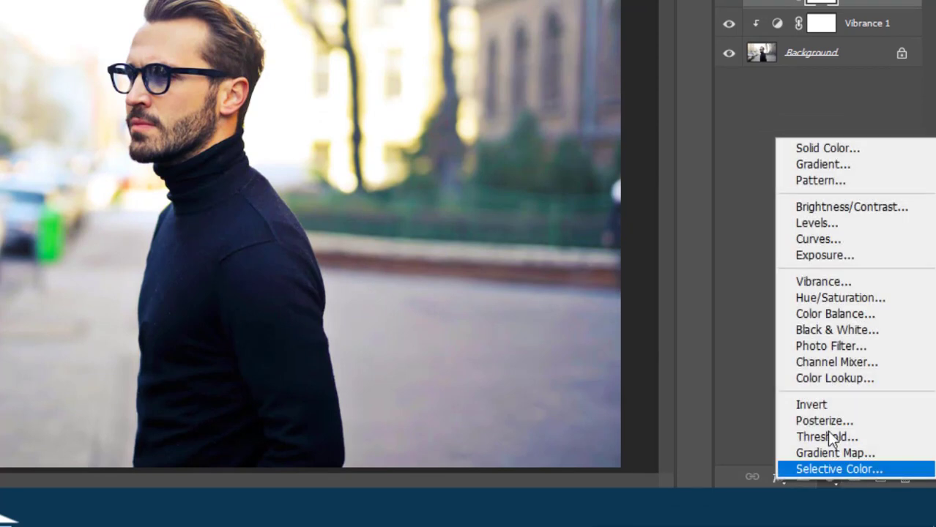
{"action": "left_click", "coordinate": [825, 149]}
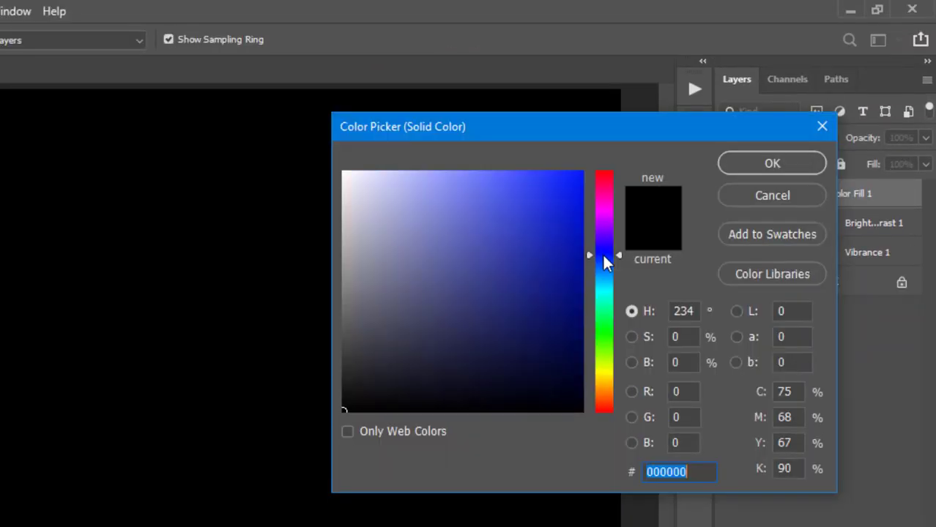
{"action": "left_click", "coordinate": [572, 254]}
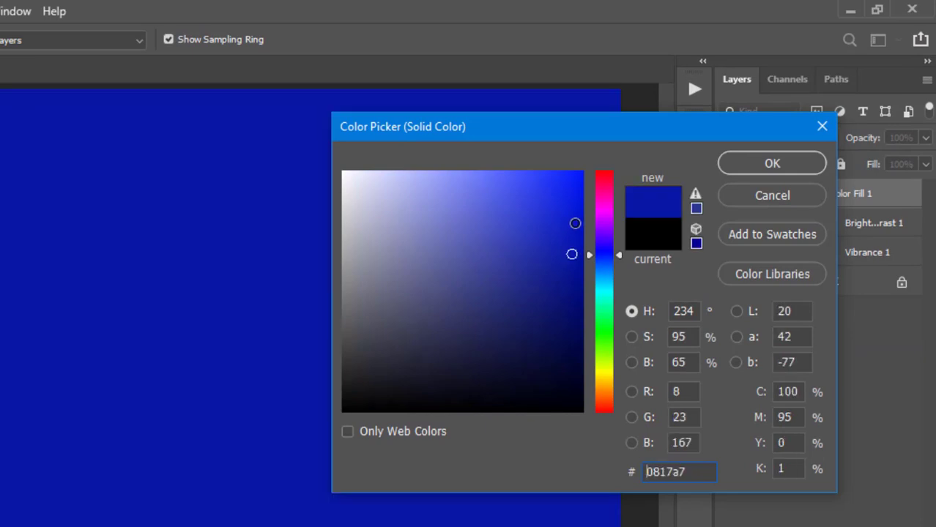
{"action": "left_click", "coordinate": [569, 194]}
{"action": "left_click", "coordinate": [772, 163]}
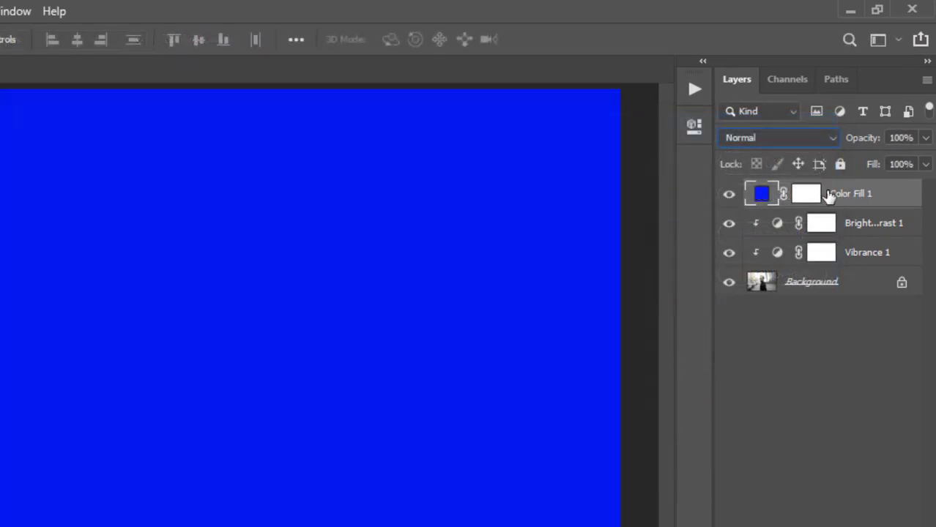
{"action": "left_click", "coordinate": [773, 140]}
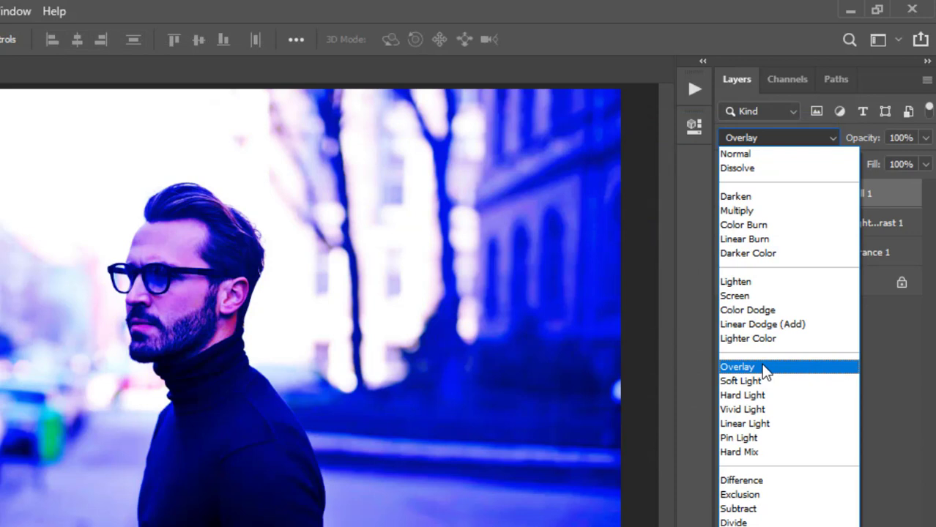
{"action": "left_click", "coordinate": [764, 370]}
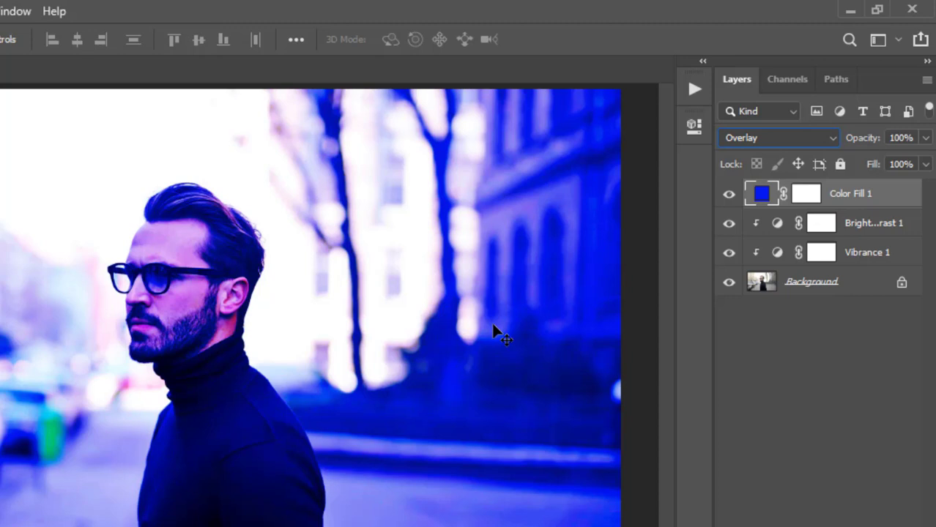
{"action": "left_click", "coordinate": [694, 89]}
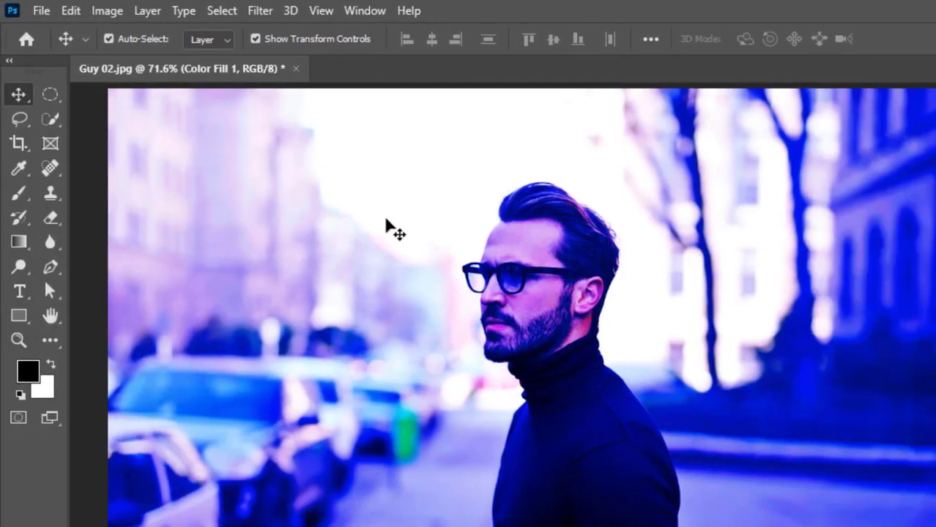
Save the photo as a JPEG named Guy 02.jpg
{"action": "left_click", "coordinate": [44, 13]}
{"action": "left_click", "coordinate": [86, 243]}
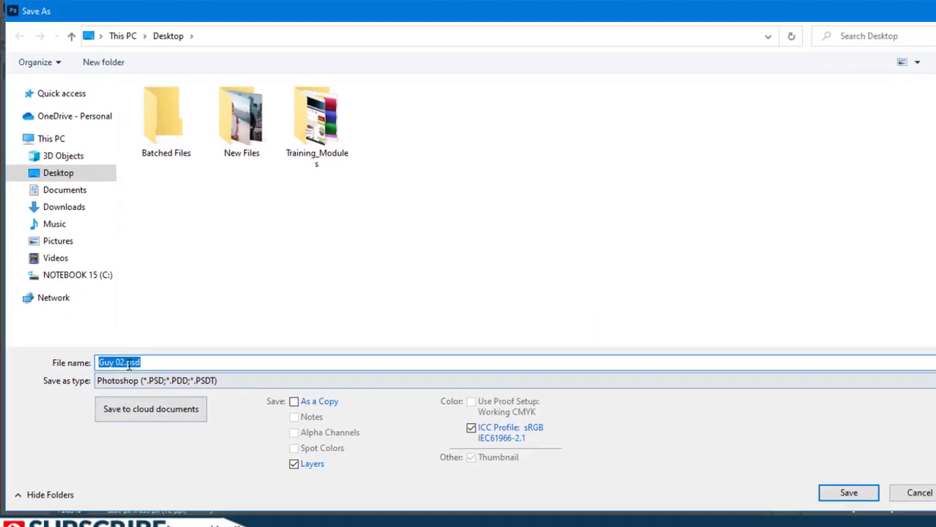
{"action": "left_click", "coordinate": [158, 384]}
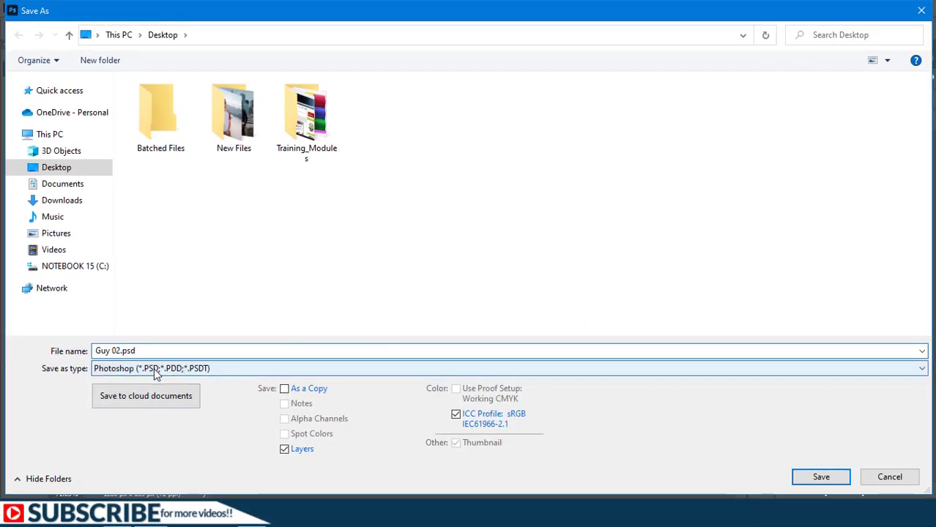
{"action": "left_click", "coordinate": [129, 232]}
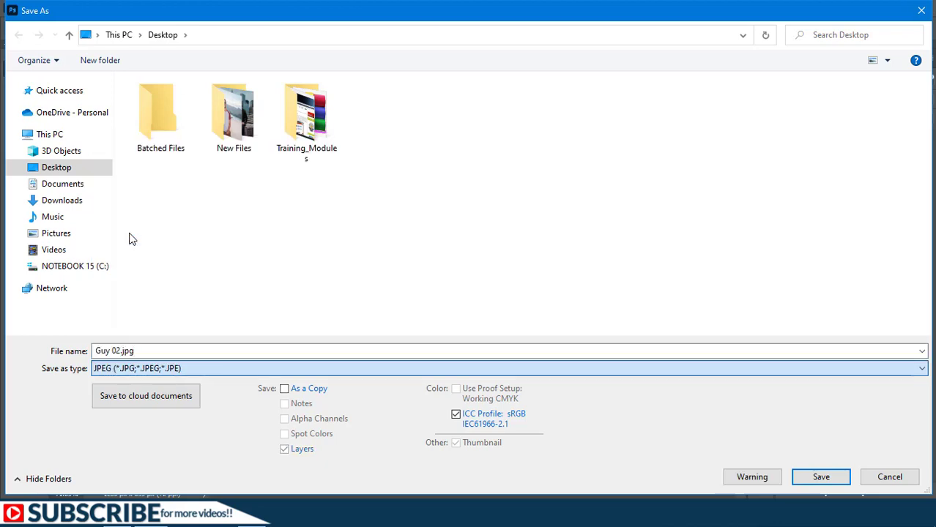
{"action": "left_click", "coordinate": [817, 477]}
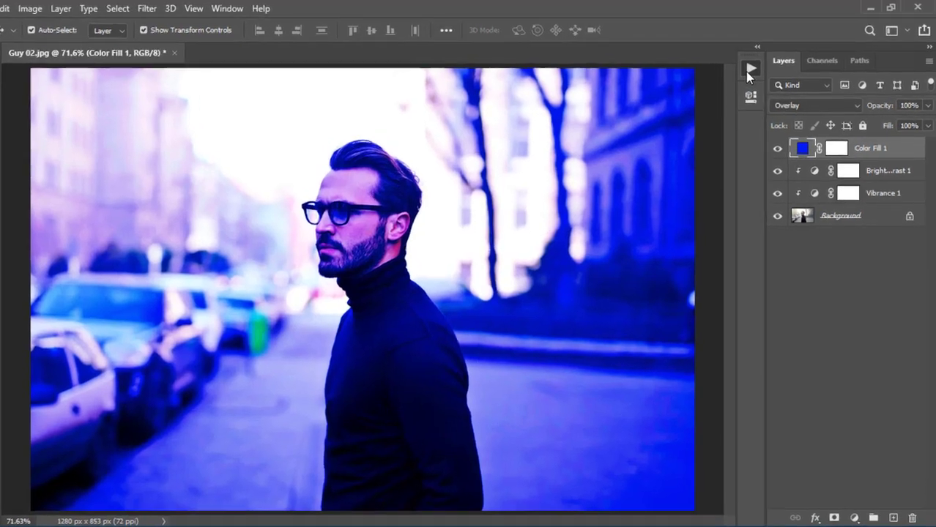
Stop recording the Photo Correction action and collapse the My Actions set
{"action": "left_click", "coordinate": [759, 66]}
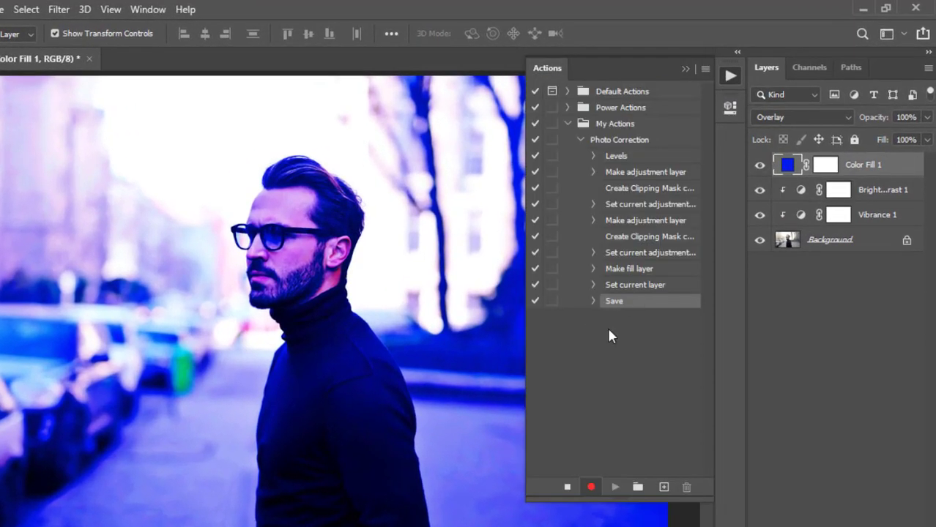
{"action": "left_click", "coordinate": [567, 487]}
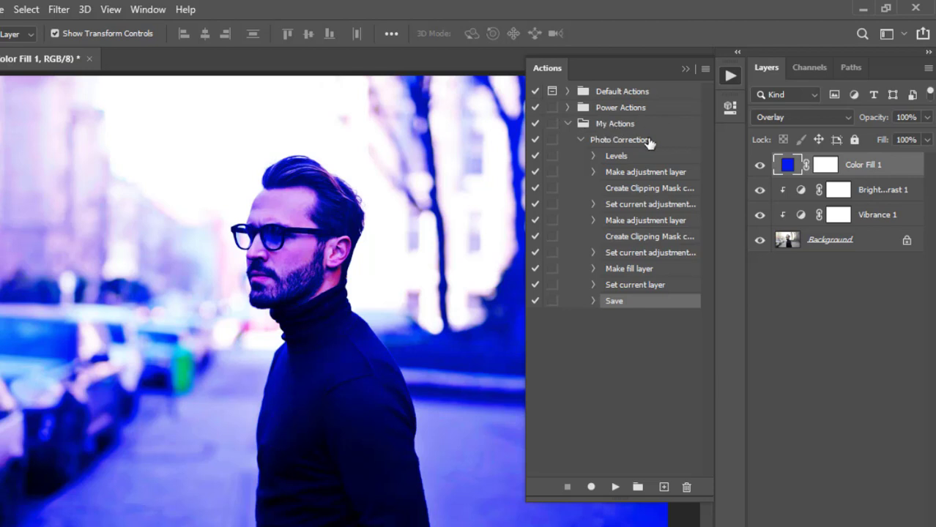
{"action": "left_click", "coordinate": [567, 123]}
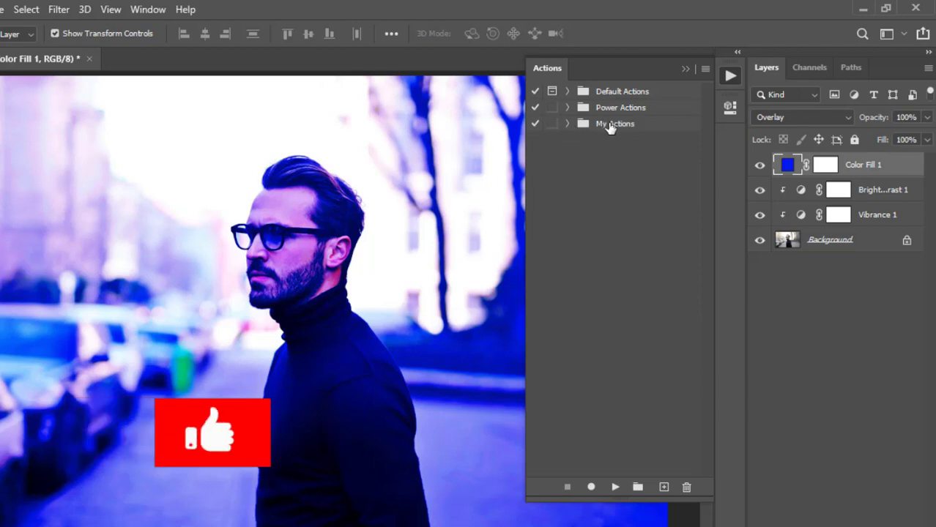
Delete the Color Fill 1, Brightness/Contrast 1 and Vibrance 1 layers
{"action": "left_click", "coordinate": [396, 238]}
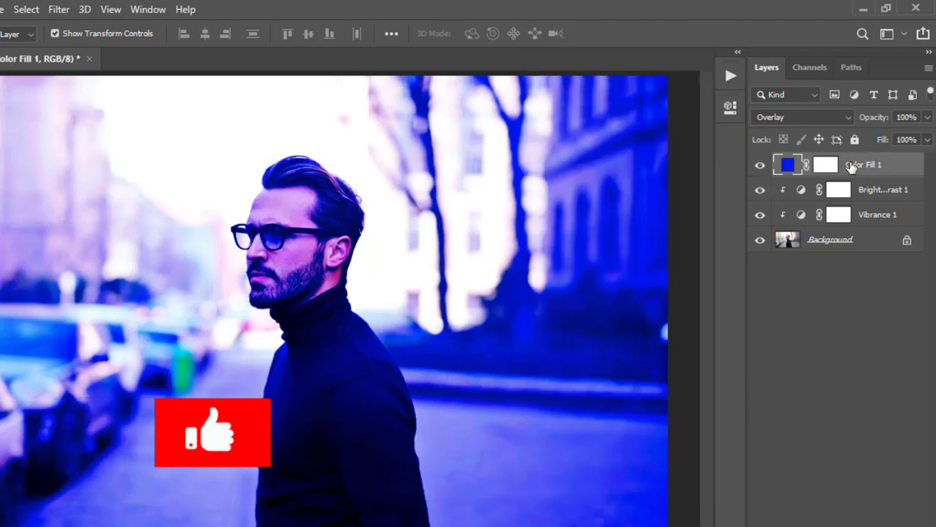
{"action": "left_click", "coordinate": [886, 214], "text": "shift"}
{"action": "key", "text": "Delete"}
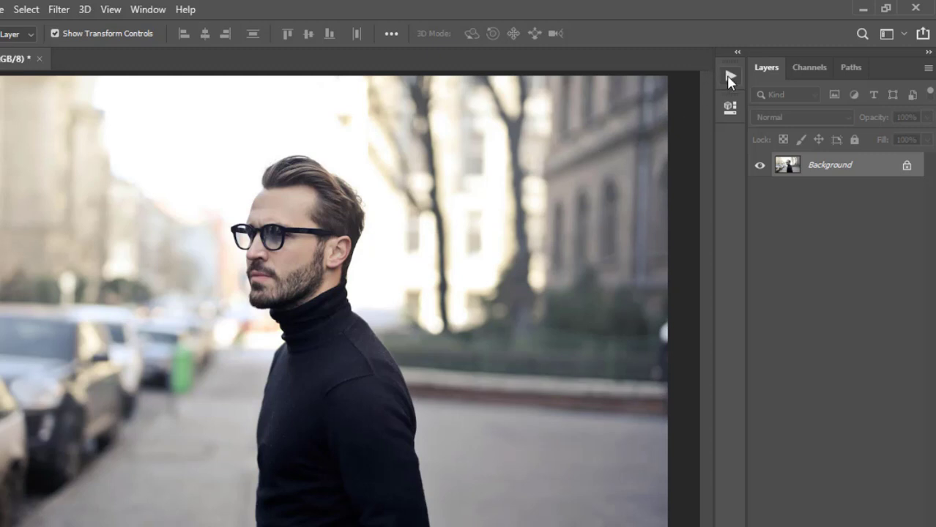
Play the Photo Correction action from My Actions to reapply the blue correction
{"action": "left_click", "coordinate": [730, 78]}
{"action": "left_click", "coordinate": [567, 124]}
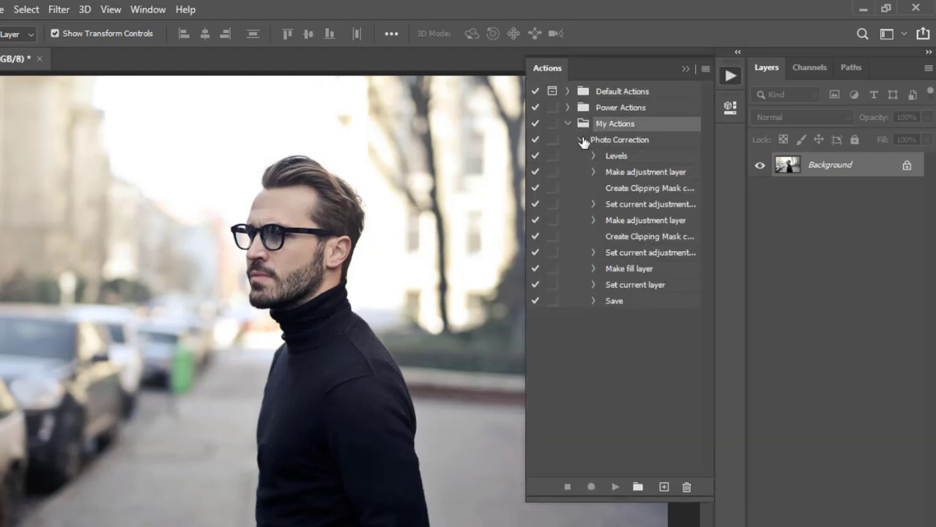
{"action": "left_click", "coordinate": [582, 140]}
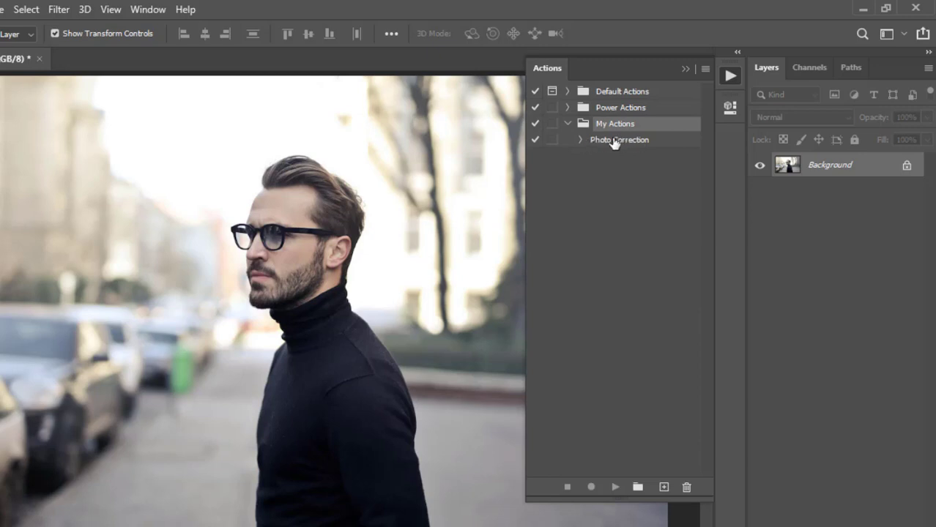
{"action": "left_click", "coordinate": [613, 141]}
{"action": "left_click", "coordinate": [615, 487]}
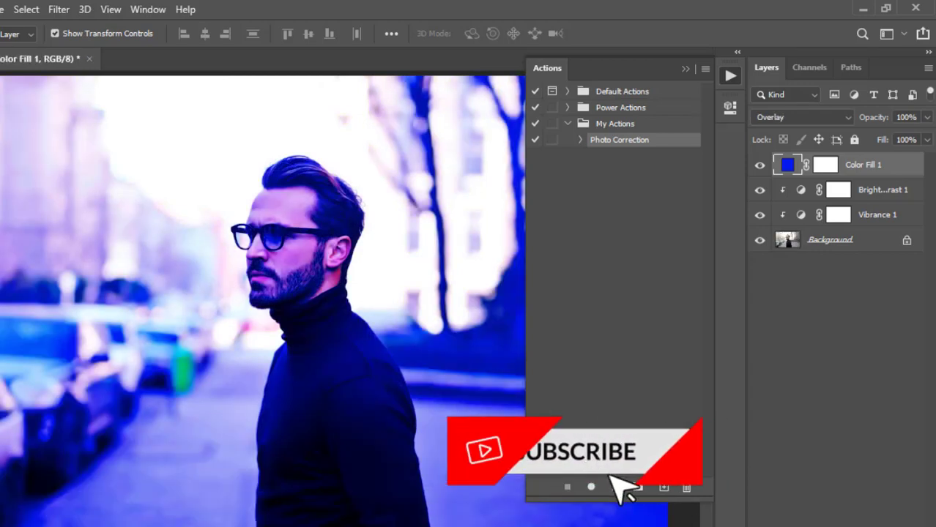
{"action": "left_click", "coordinate": [542, 211]}
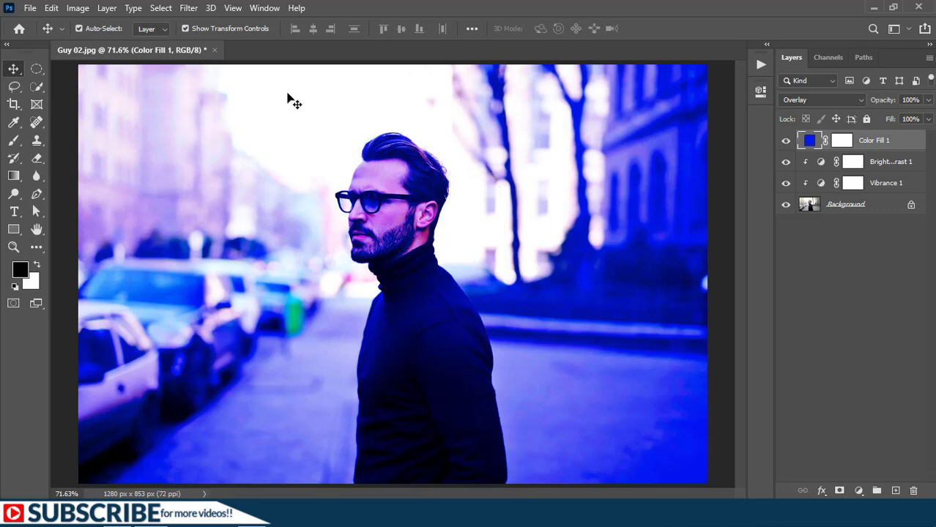
Close Guy 02.jpg without saving its changes
{"action": "left_click", "coordinate": [214, 52]}
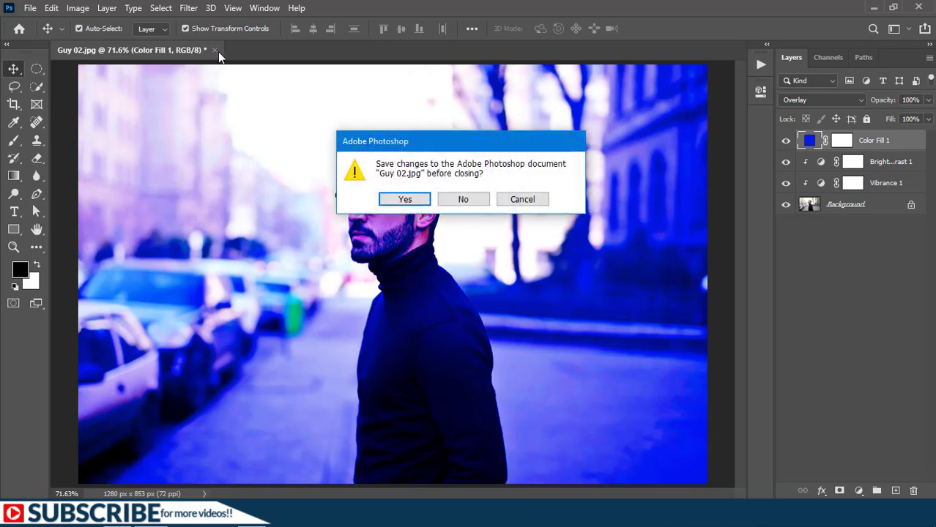
{"action": "left_click", "coordinate": [468, 204]}
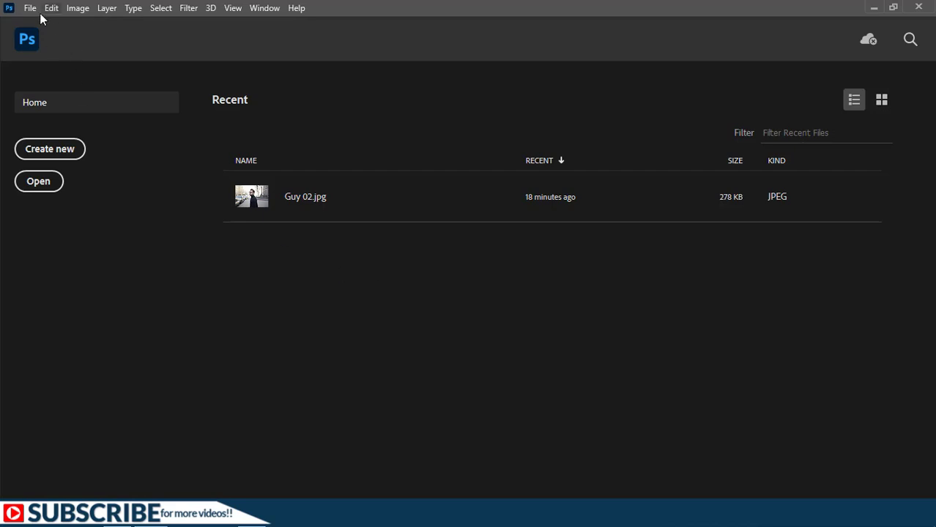
{"action": "left_click", "coordinate": [30, 8]}
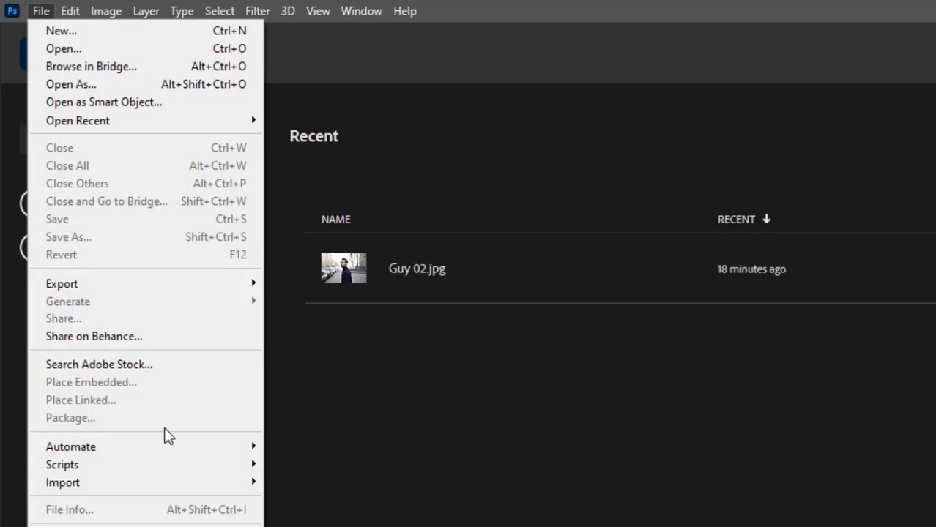
{"action": "mouse_move", "coordinate": [166, 446]}
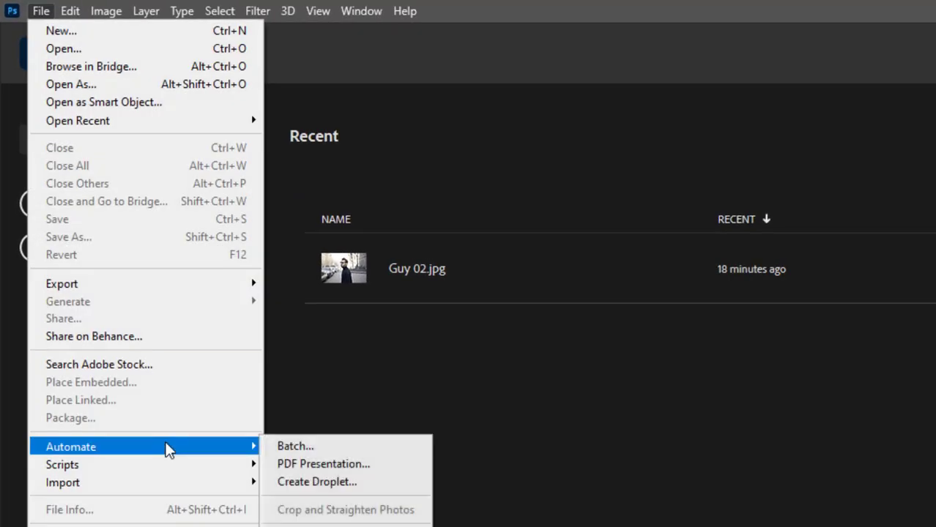
In the Batch dialog, choose Set My Actions, Action Photo Correction and Source Folder
{"action": "left_click", "coordinate": [301, 449]}
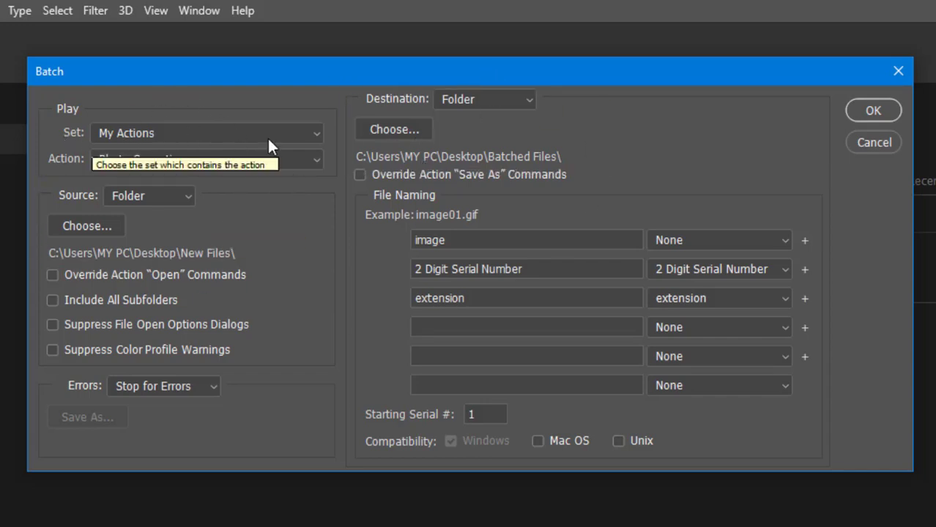
{"action": "left_click", "coordinate": [146, 133]}
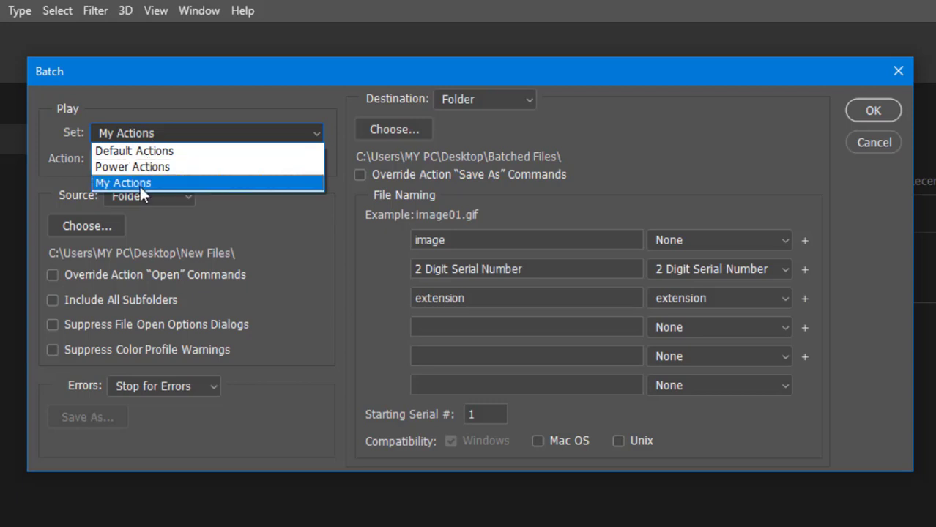
{"action": "left_click", "coordinate": [112, 183]}
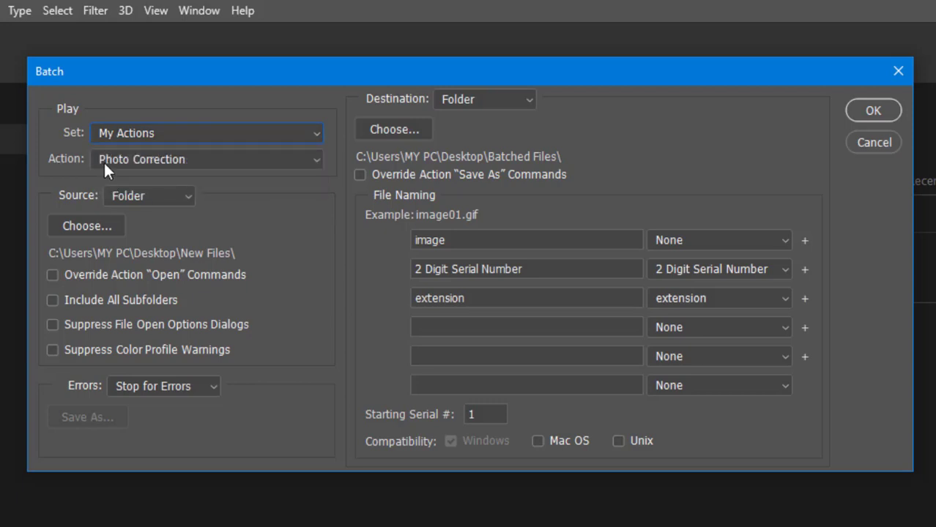
{"action": "left_click", "coordinate": [129, 162]}
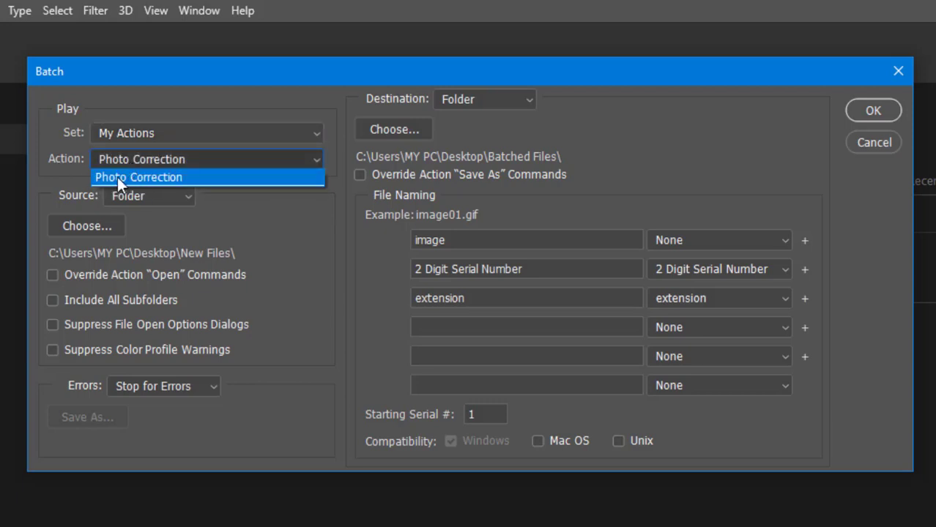
{"action": "left_click", "coordinate": [117, 178]}
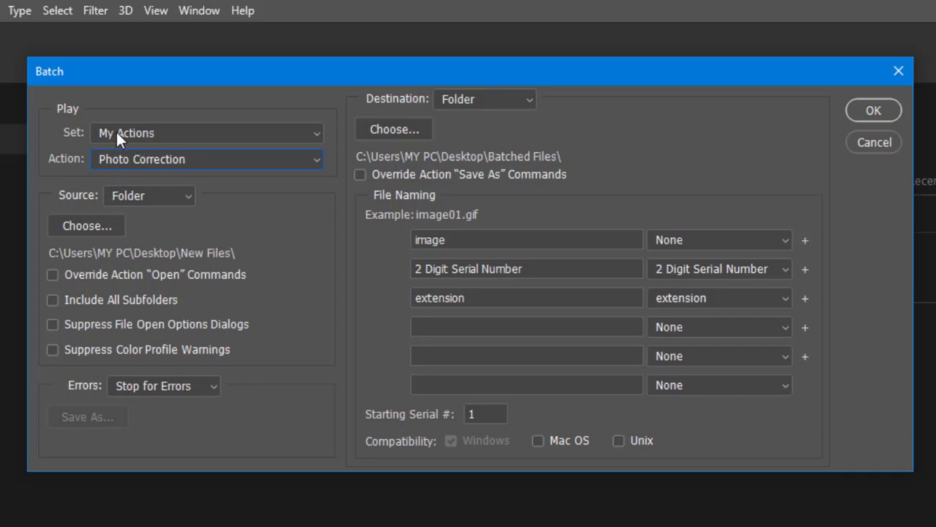
{"action": "left_click", "coordinate": [142, 197]}
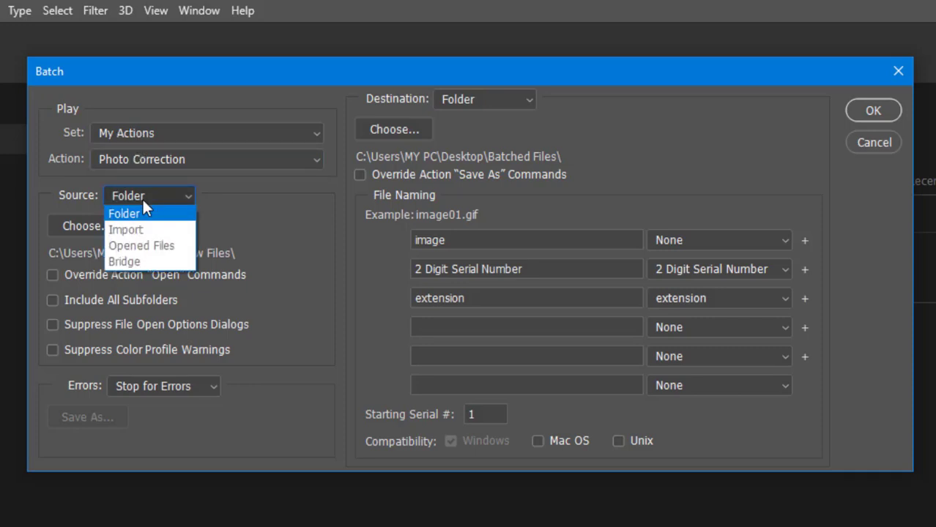
{"action": "left_click", "coordinate": [138, 215]}
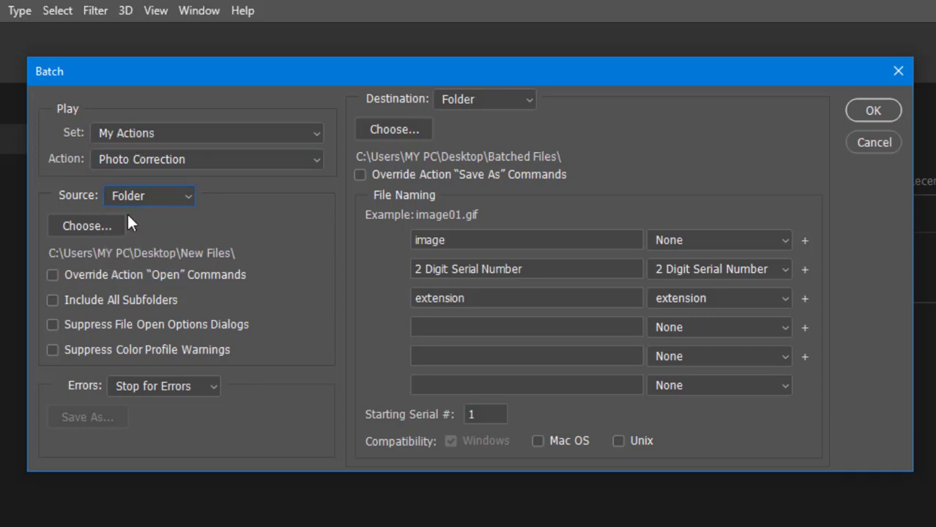
Set the batch source folder to Desktop\New Files
{"action": "left_click", "coordinate": [83, 223]}
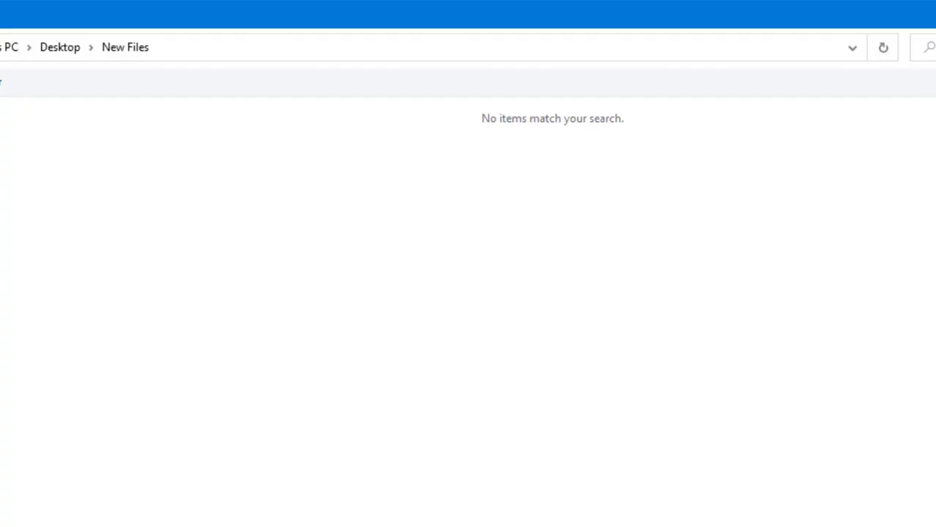
{"action": "left_click", "coordinate": [17, 192]}
{"action": "left_click", "coordinate": [234, 132]}
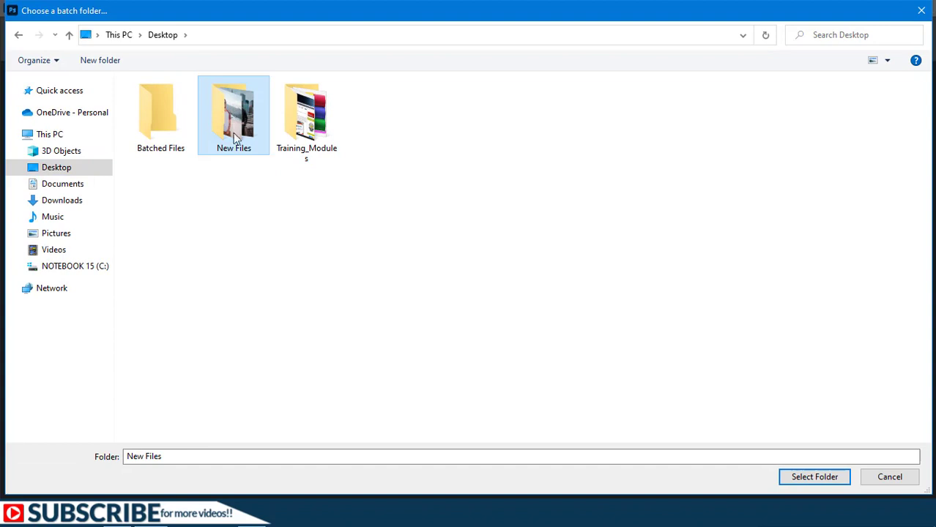
{"action": "left_click", "coordinate": [814, 477]}
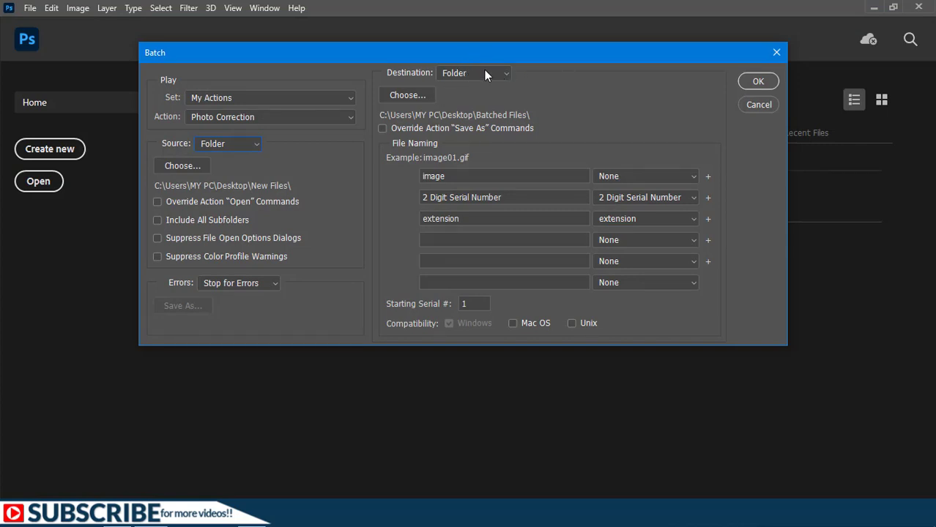
Set the batch destination folder to Desktop\Batched Files
{"action": "left_click", "coordinate": [407, 96]}
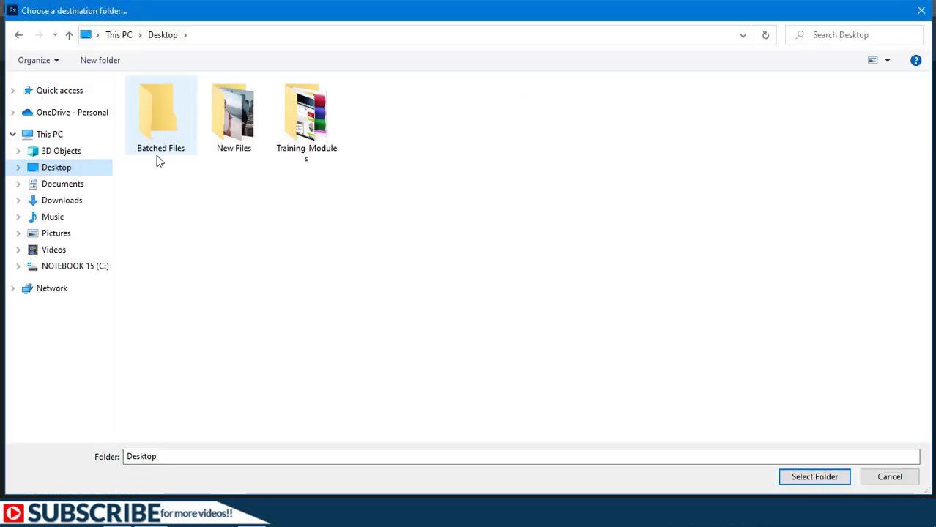
{"action": "left_click", "coordinate": [162, 117]}
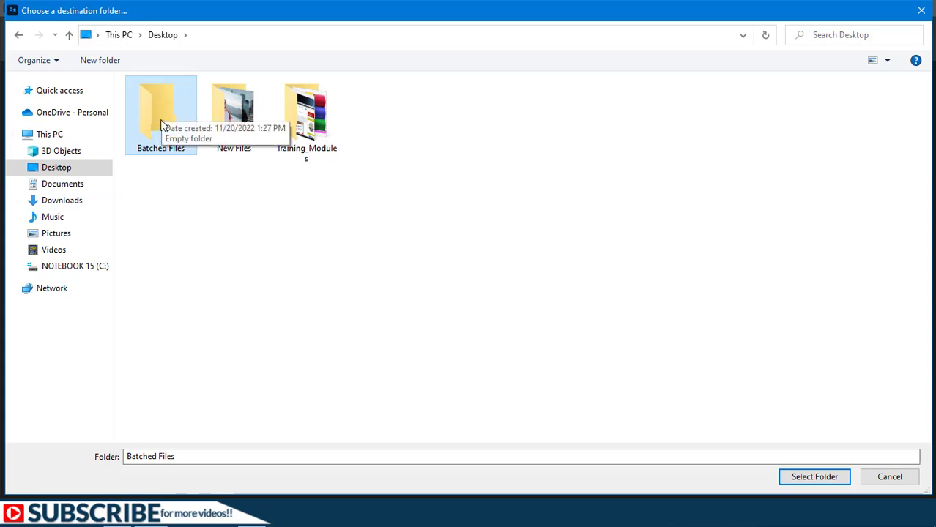
{"action": "left_click", "coordinate": [812, 477]}
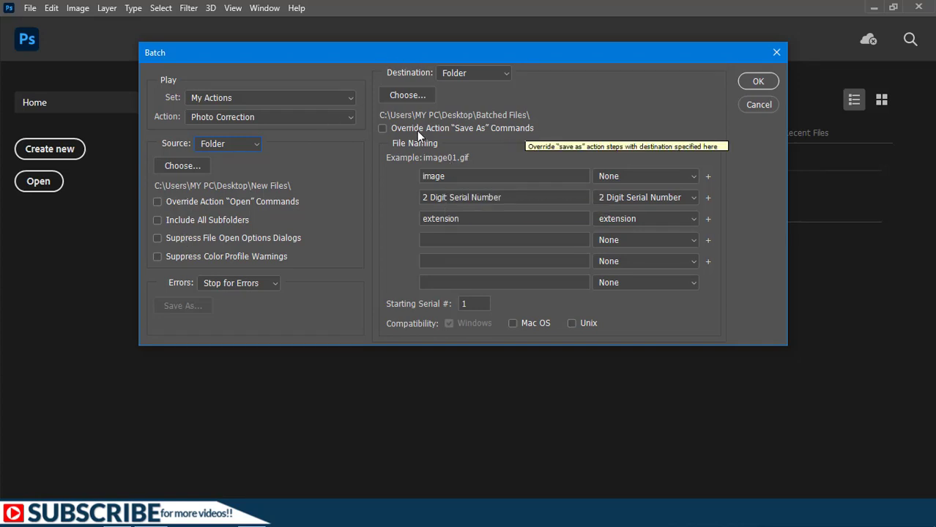
Turn on Override Action "Save As" Commands and acknowledge the save notice
{"action": "left_click", "coordinate": [381, 129]}
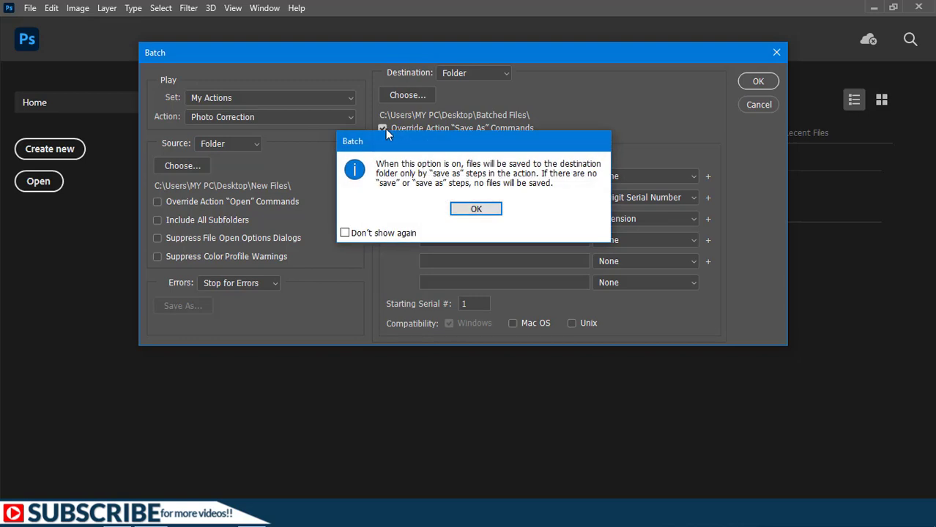
{"action": "left_click", "coordinate": [469, 209]}
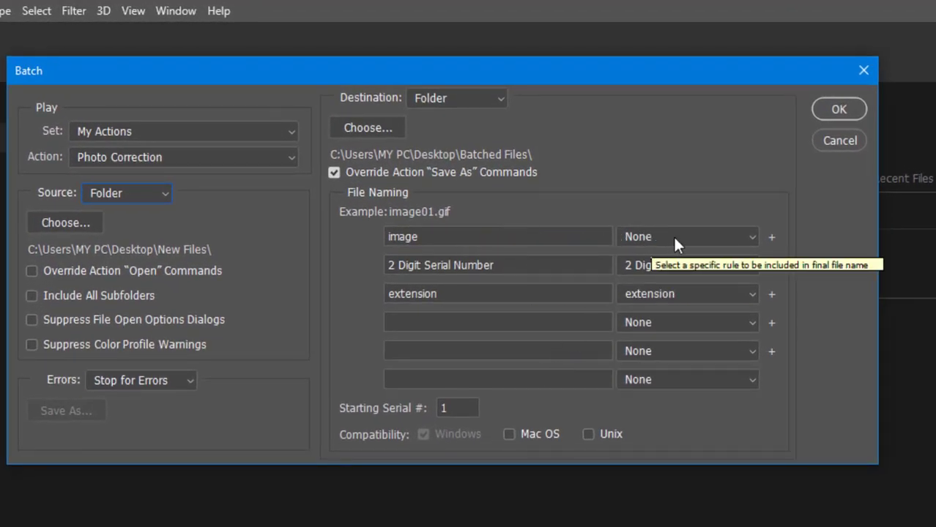
Set the first file-name part to the text 'Image'
{"action": "left_click", "coordinate": [647, 237]}
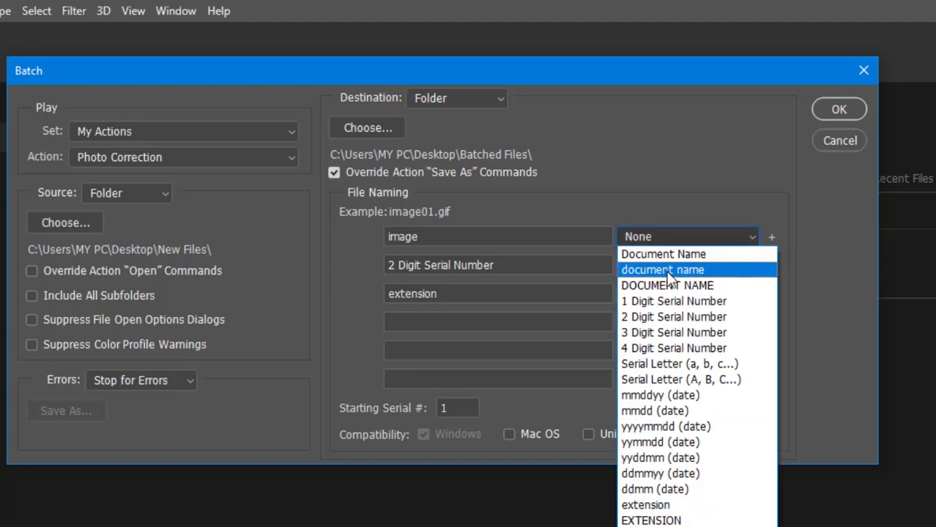
{"action": "left_click", "coordinate": [663, 270]}
{"action": "key", "text": "BackSpace"}
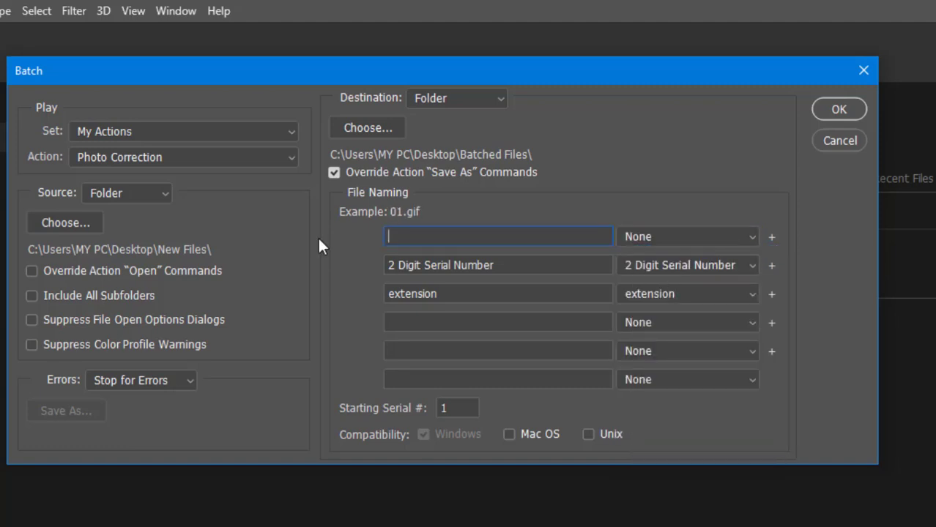
{"action": "type", "text": "i"}
{"action": "key", "text": "BackSpace"}
{"action": "type", "text": "Image"}
Try 3- and 4-digit serials, then settle on a 2 Digit Serial Number for the second part
{"action": "left_click", "coordinate": [665, 265]}
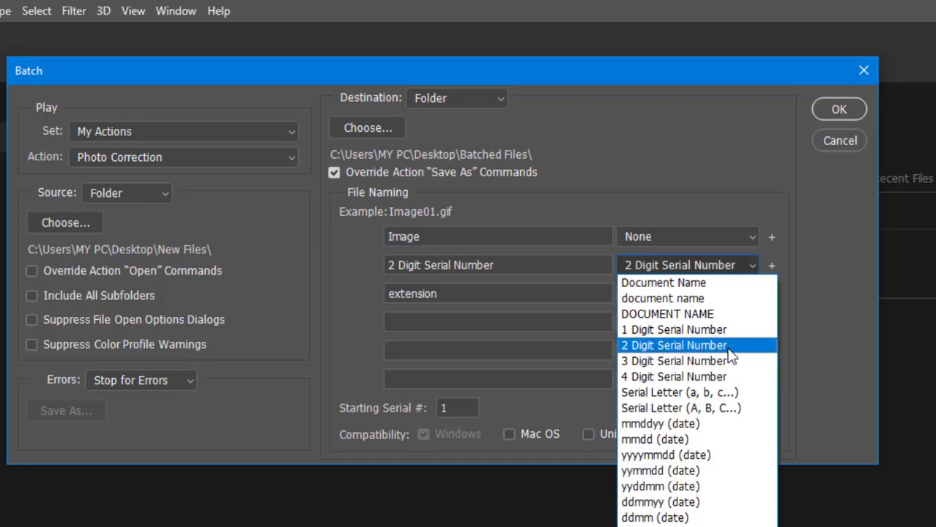
{"action": "left_click", "coordinate": [675, 361]}
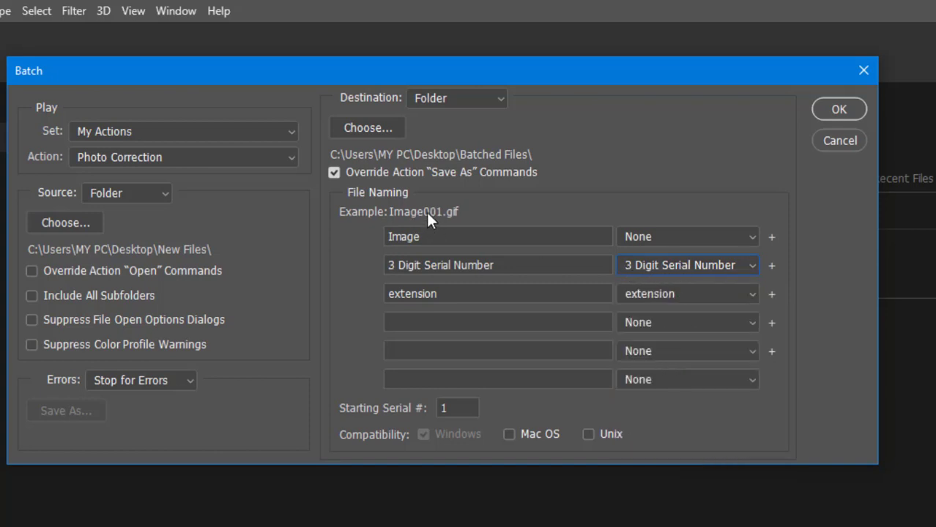
{"action": "left_click", "coordinate": [662, 265]}
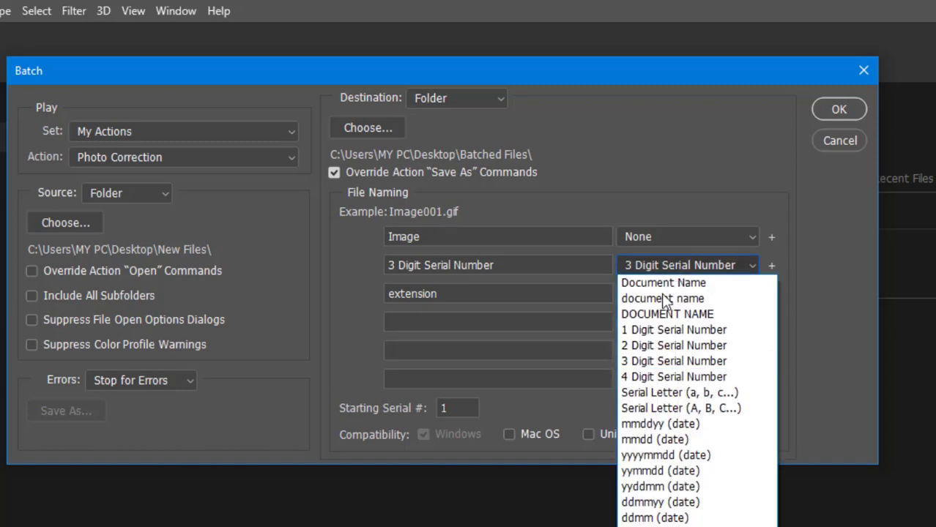
{"action": "left_click", "coordinate": [656, 376]}
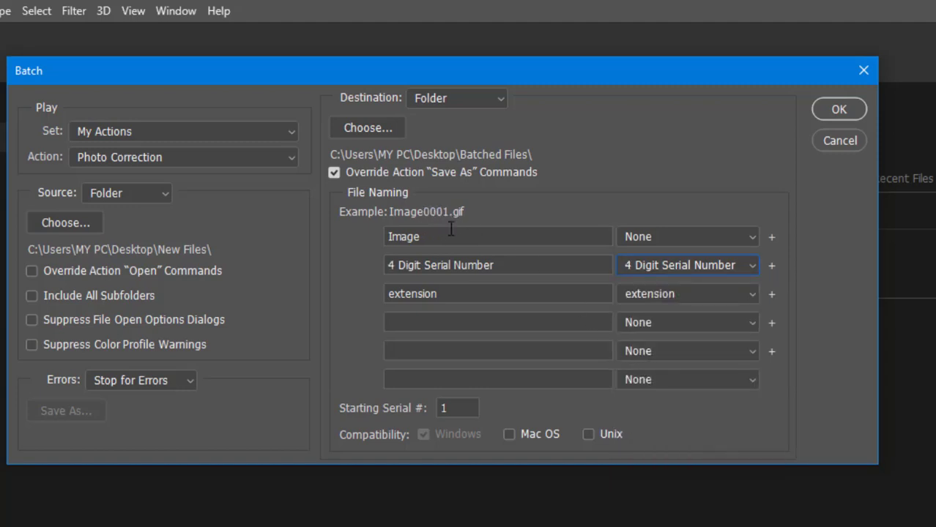
{"action": "left_click", "coordinate": [663, 265]}
{"action": "left_click", "coordinate": [664, 346]}
Set the third file-name part to the lowercase extension, giving names like Image 01.gif
{"action": "left_click", "coordinate": [426, 237]}
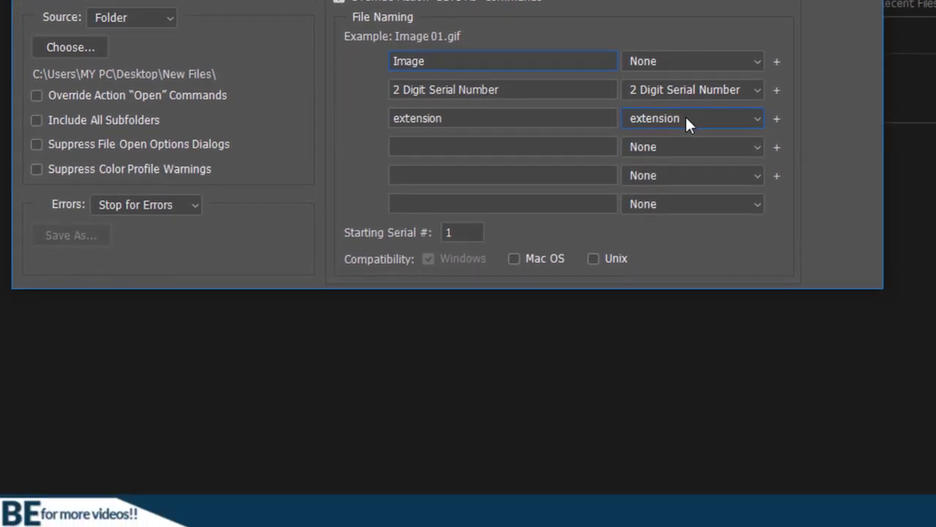
{"action": "left_click", "coordinate": [680, 293]}
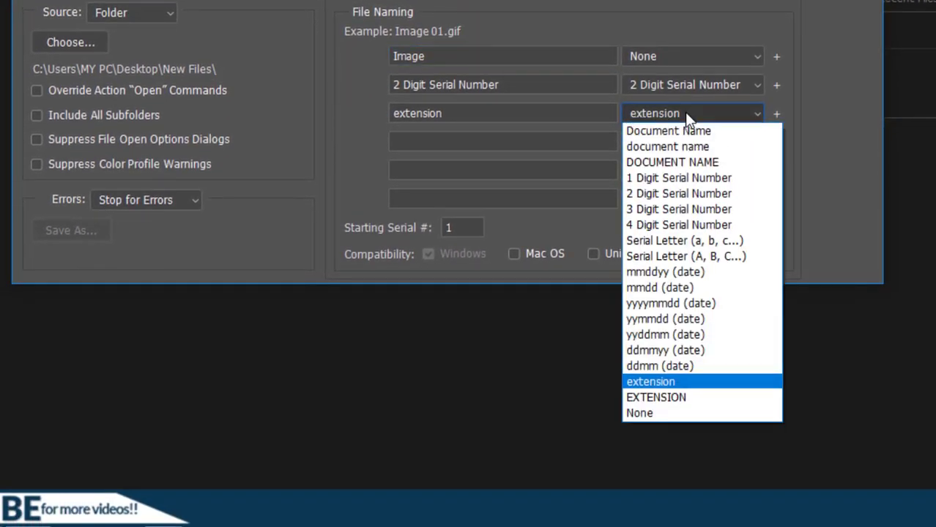
{"action": "left_click", "coordinate": [651, 382]}
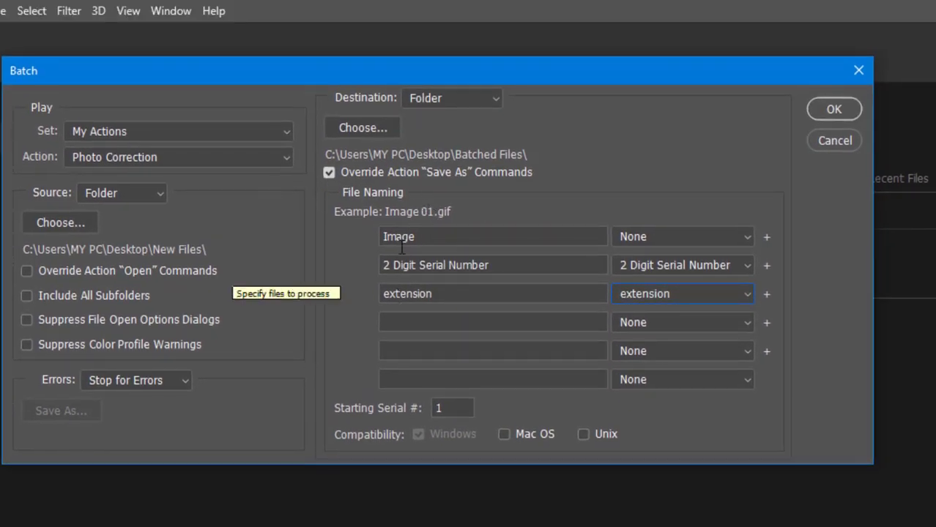
Run the Photo Correction batch on the New Files images, then minimize Photoshop
{"action": "left_click", "coordinate": [835, 110]}
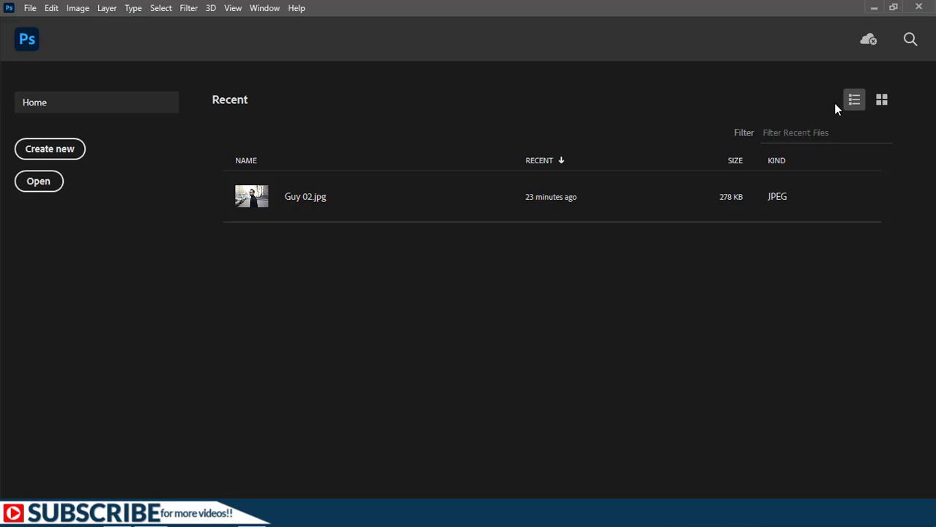
{"action": "left_click", "coordinate": [875, 8]}
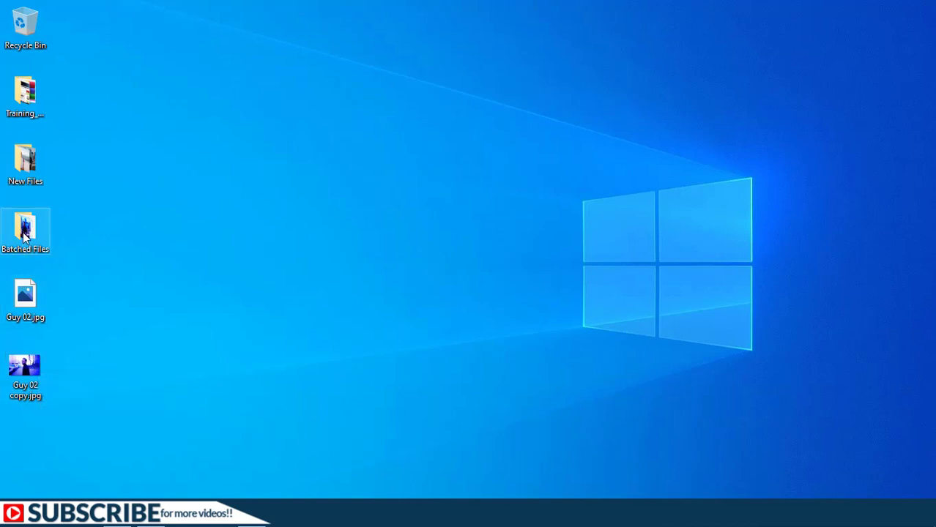
Open the desktop's Batched Files folder to view Image 01.jpg through Image 05.jpg
{"action": "mouse_move", "coordinate": [24, 234]}
{"action": "double_click", "coordinate": [24, 232]}
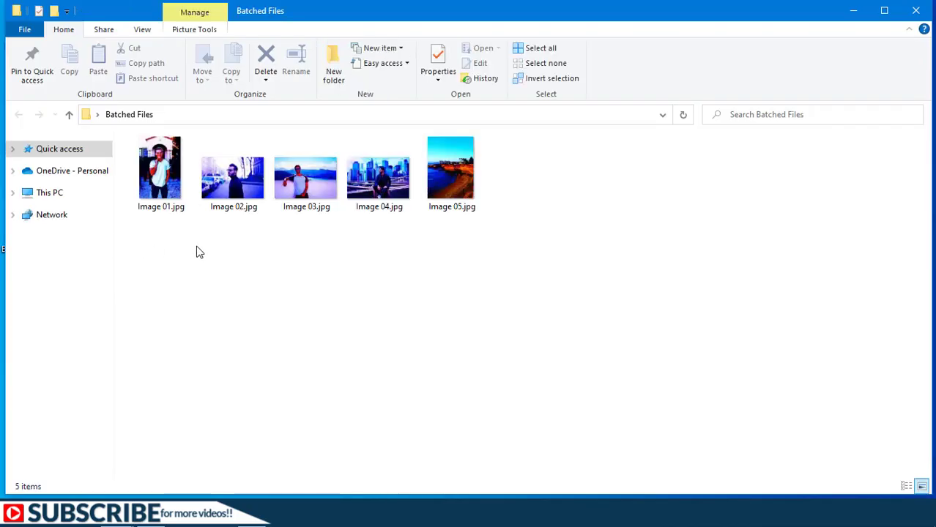